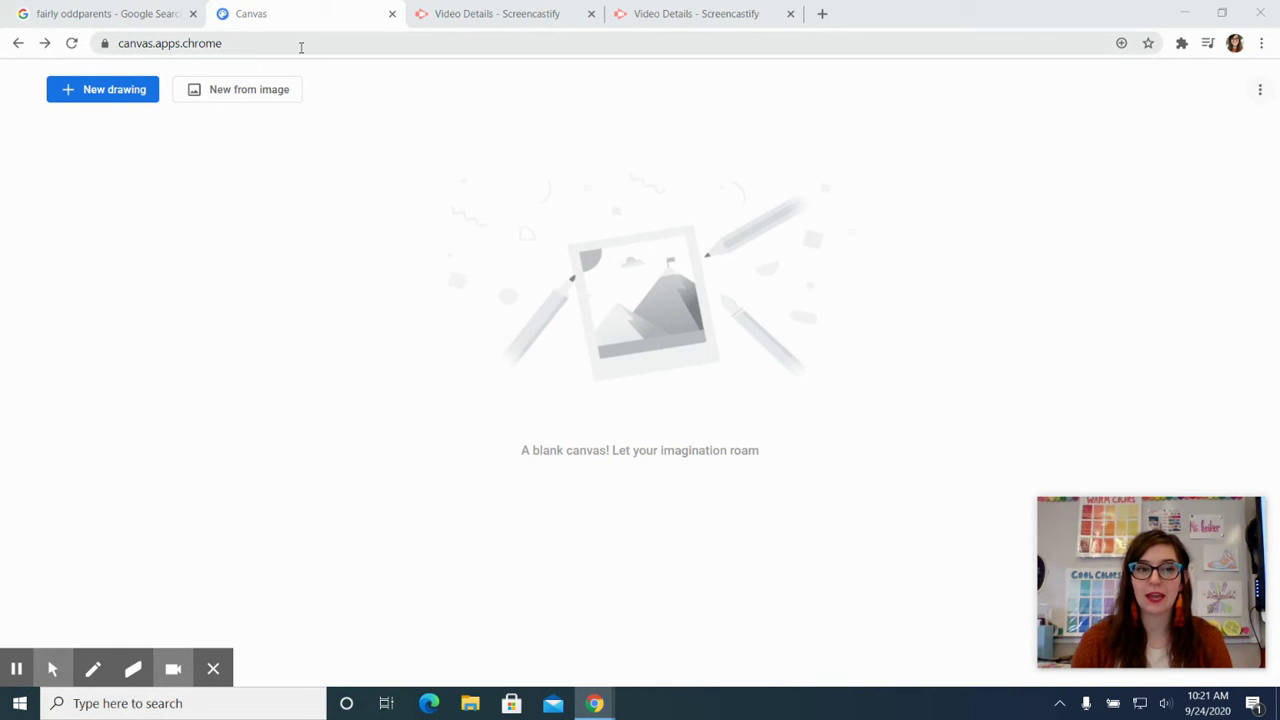
- Search the web for 'google canvas', open the Canvas app and start a new drawing
{"action": "left_click", "coordinate": [250, 44]}
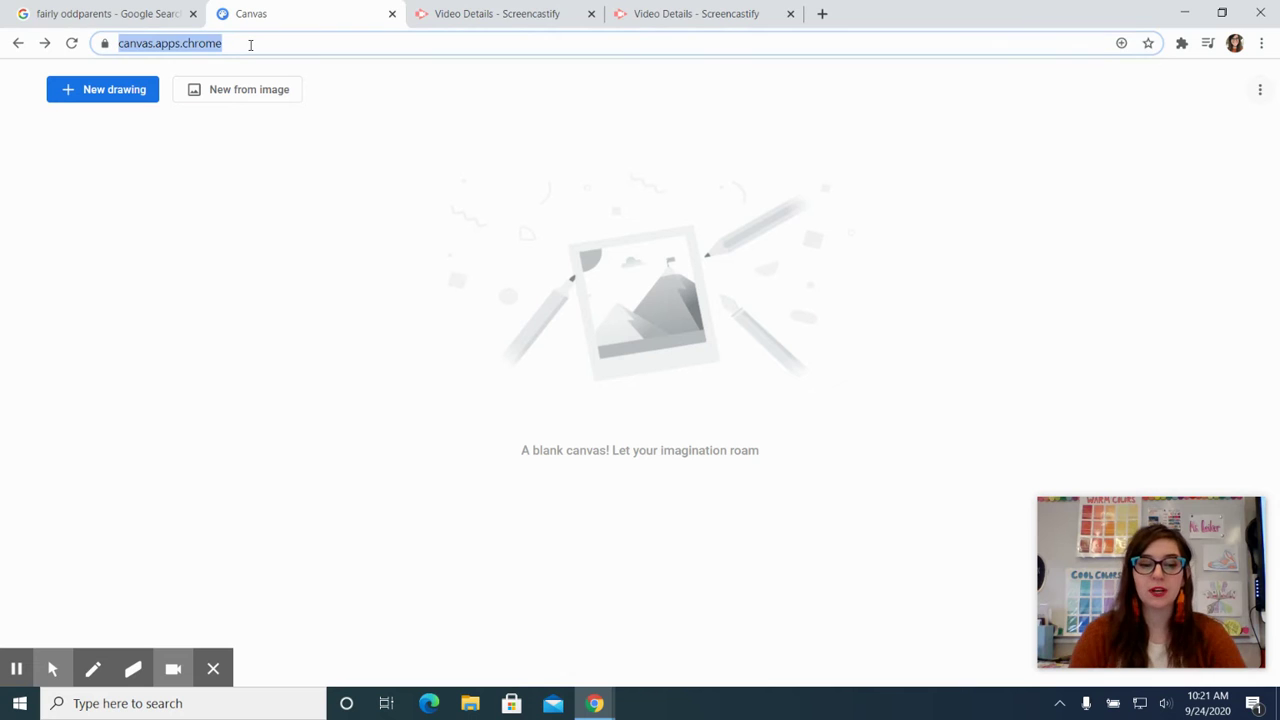
{"action": "type", "text": "google"}
{"action": "key", "text": "Return"}
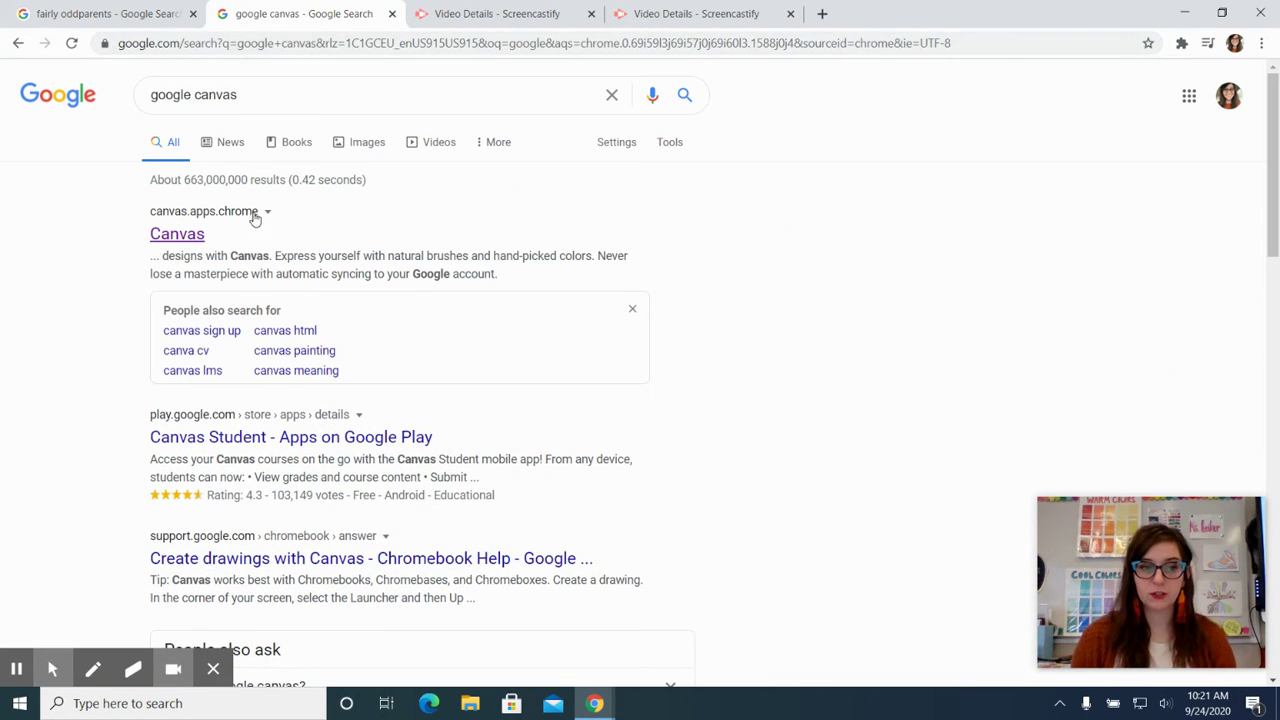
{"action": "left_click", "coordinate": [184, 241]}
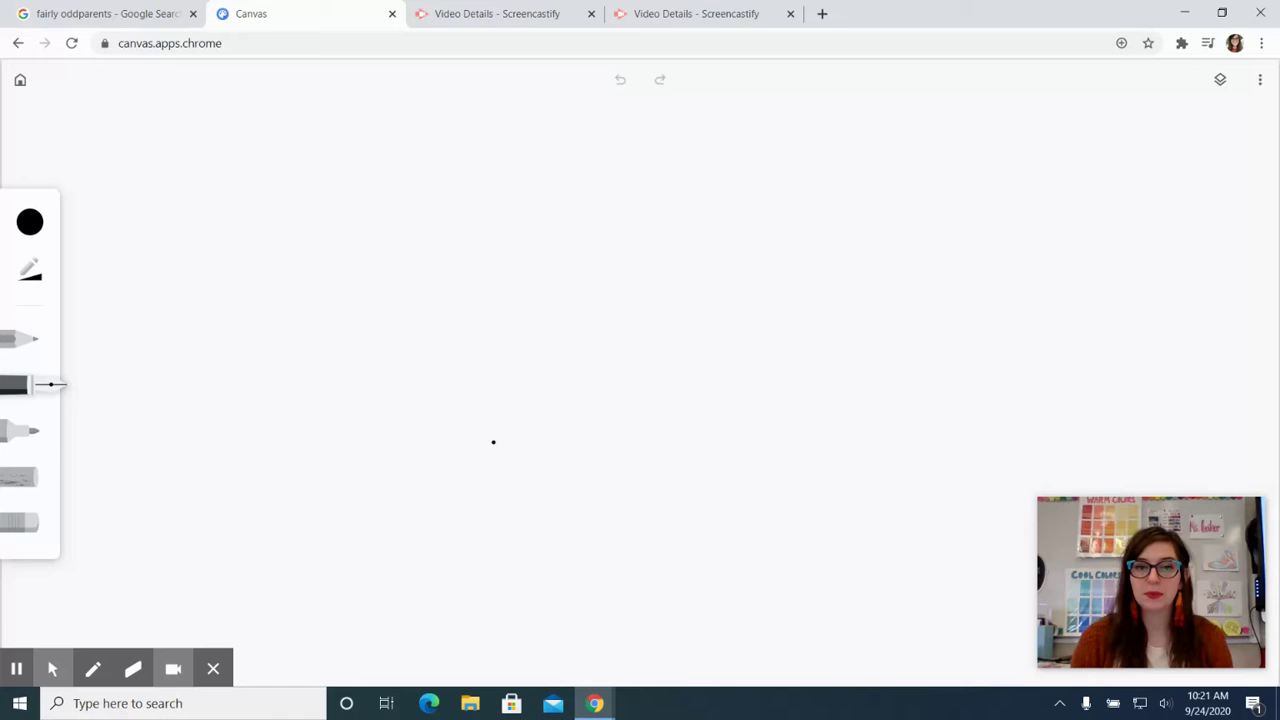
{"action": "left_click", "coordinate": [20, 80]}
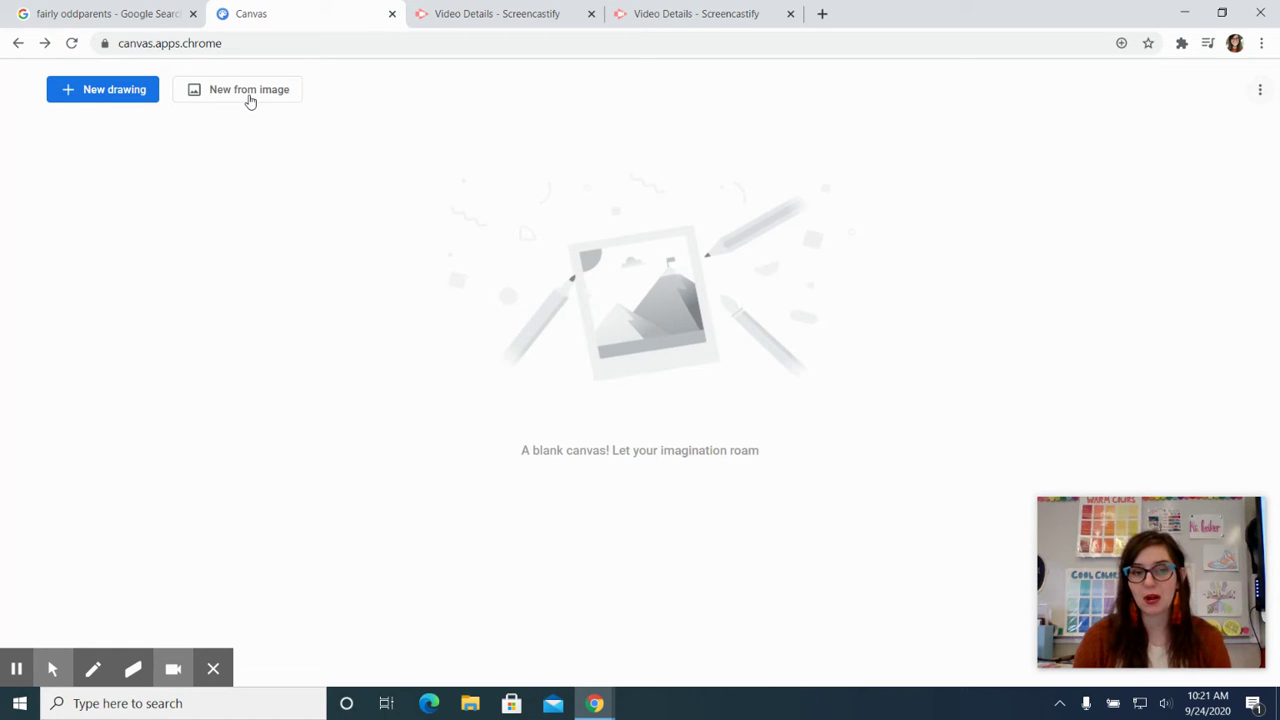
{"action": "left_click", "coordinate": [98, 92]}
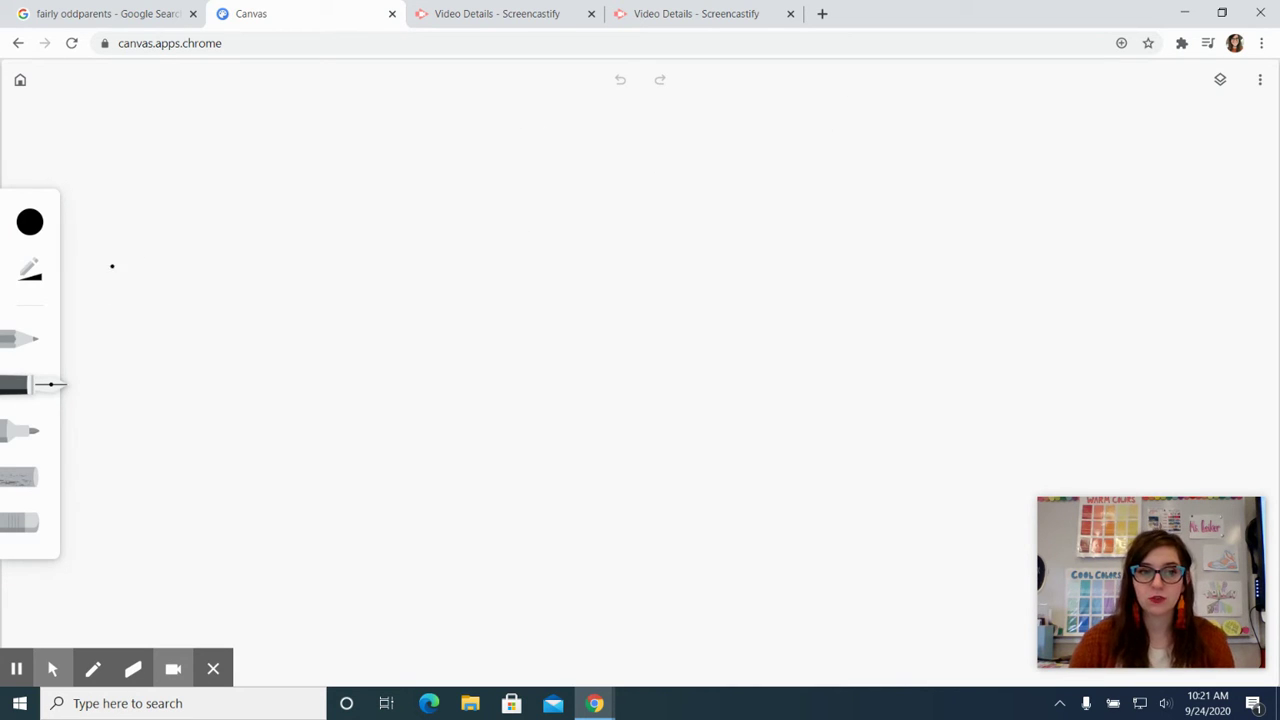
- Fill the background layer with the light green swatch from the Layers panel
{"action": "left_click", "coordinate": [16, 344]}
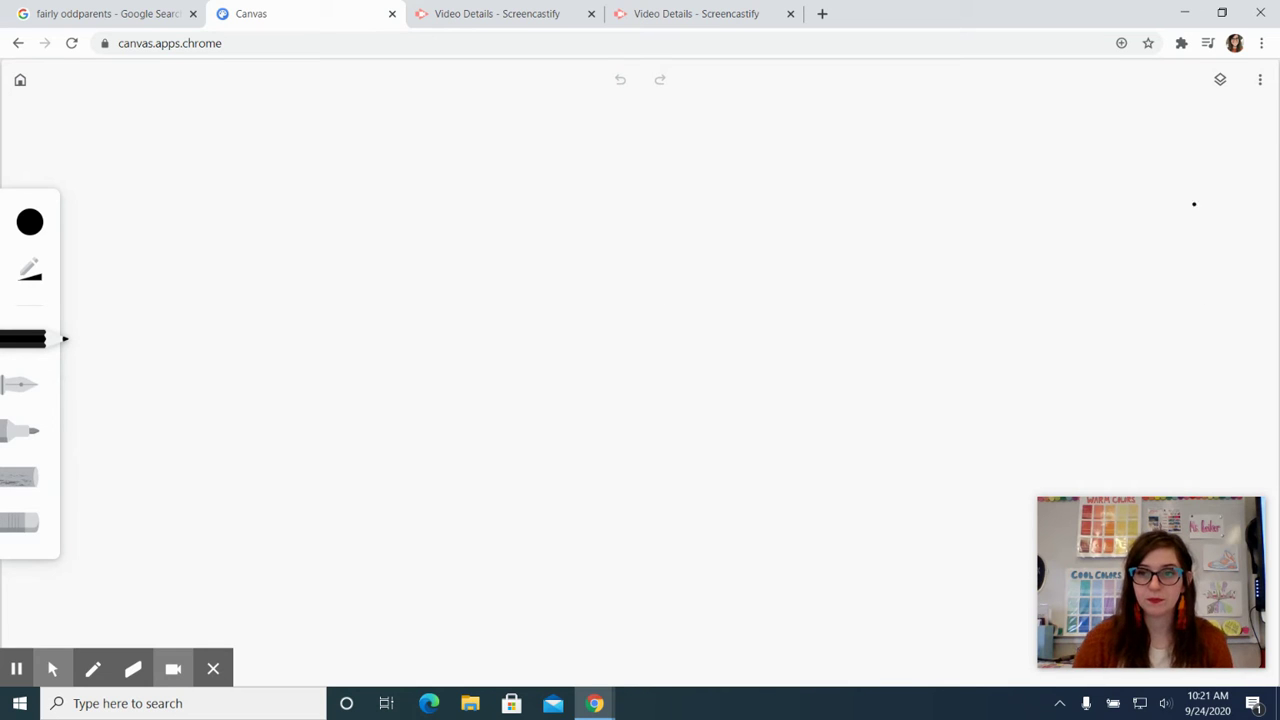
{"action": "left_click", "coordinate": [1221, 81]}
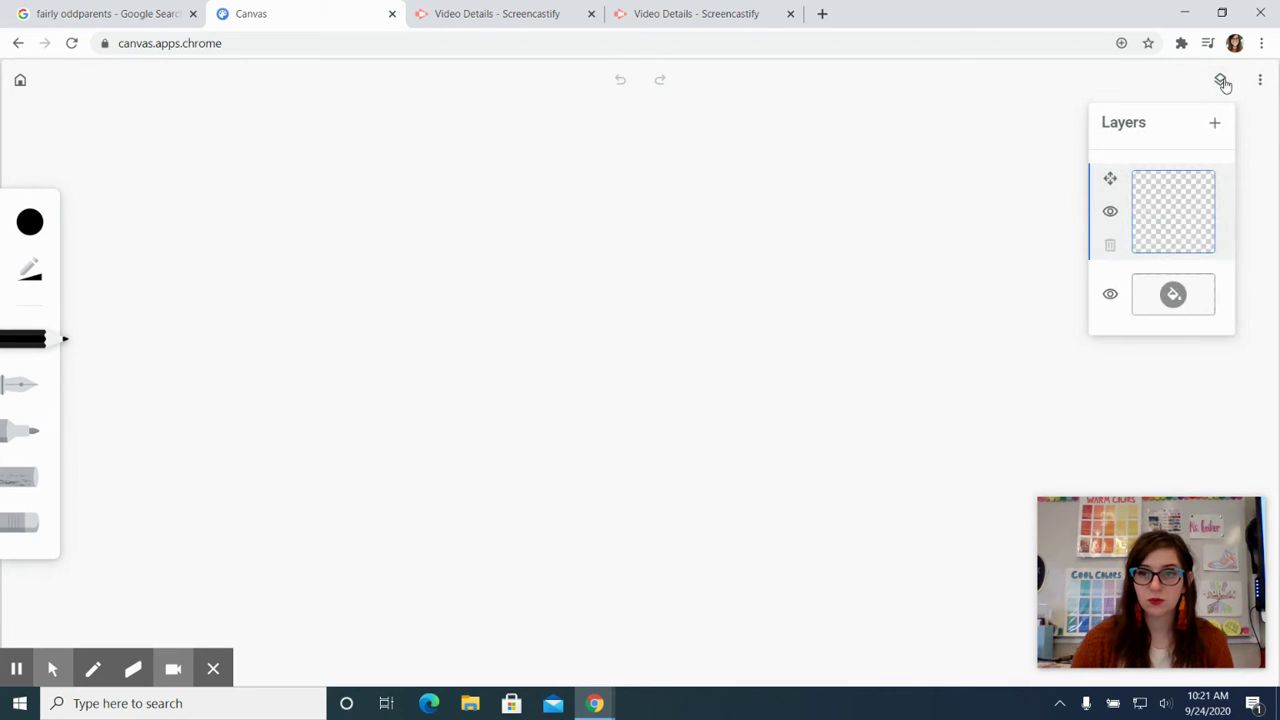
{"action": "left_click", "coordinate": [1222, 82]}
{"action": "left_click", "coordinate": [1260, 84]}
{"action": "left_click", "coordinate": [1259, 82]}
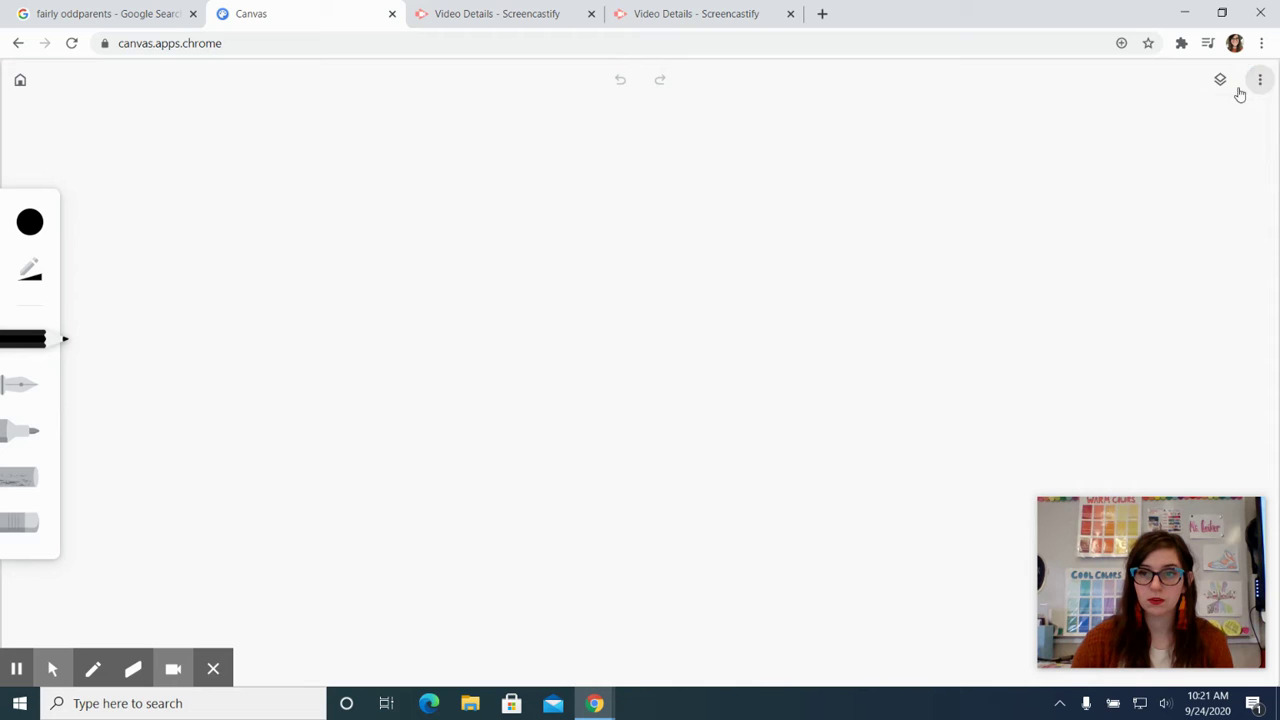
{"action": "left_click", "coordinate": [1220, 81]}
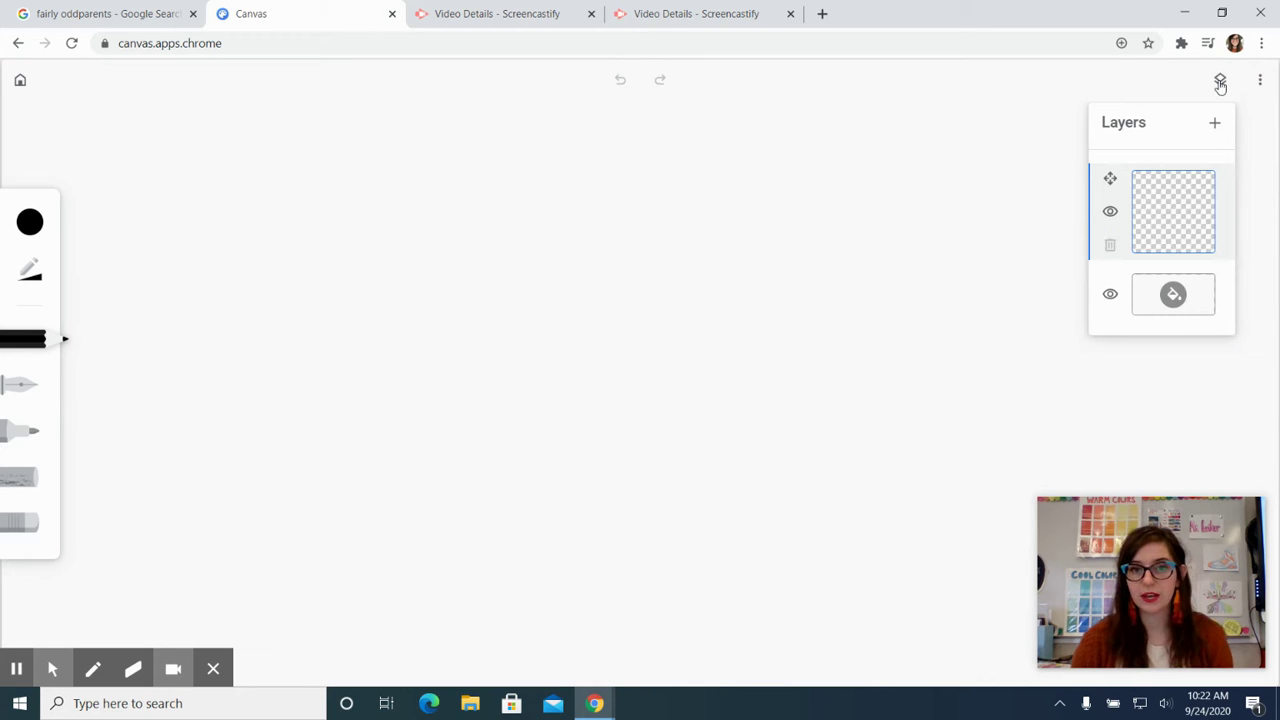
{"action": "left_click", "coordinate": [1150, 224]}
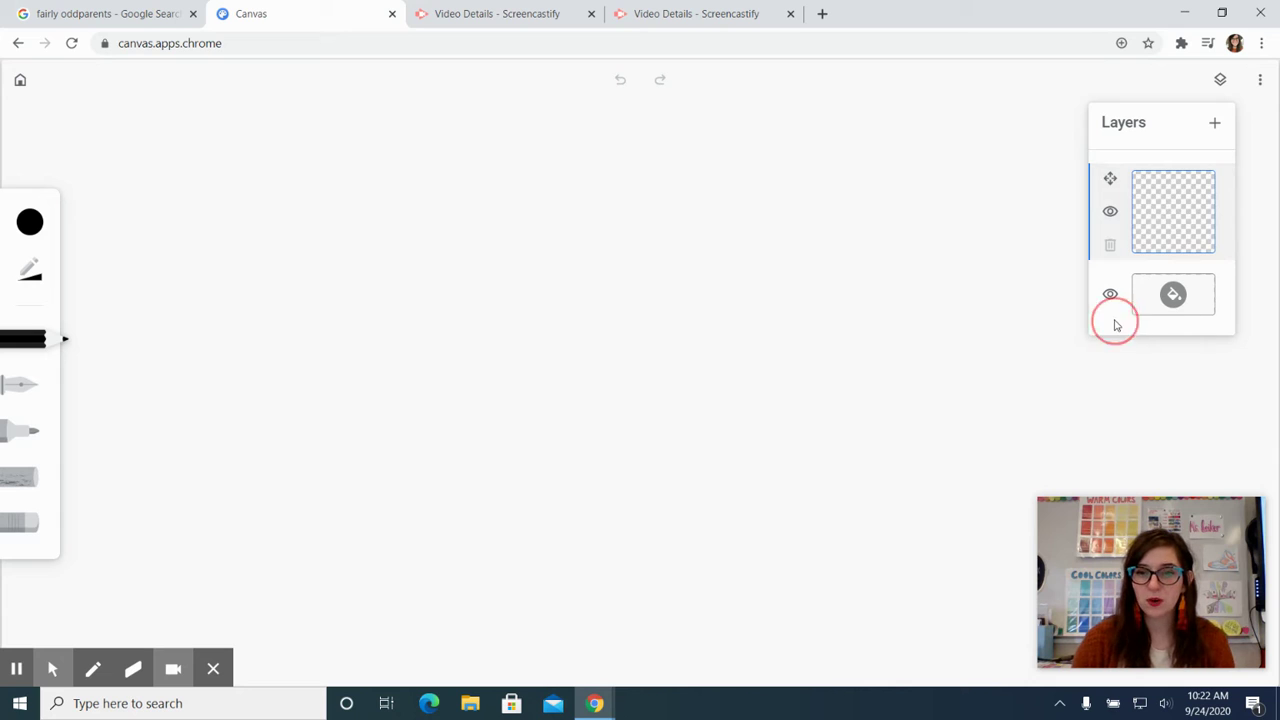
{"action": "left_click", "coordinate": [1176, 306]}
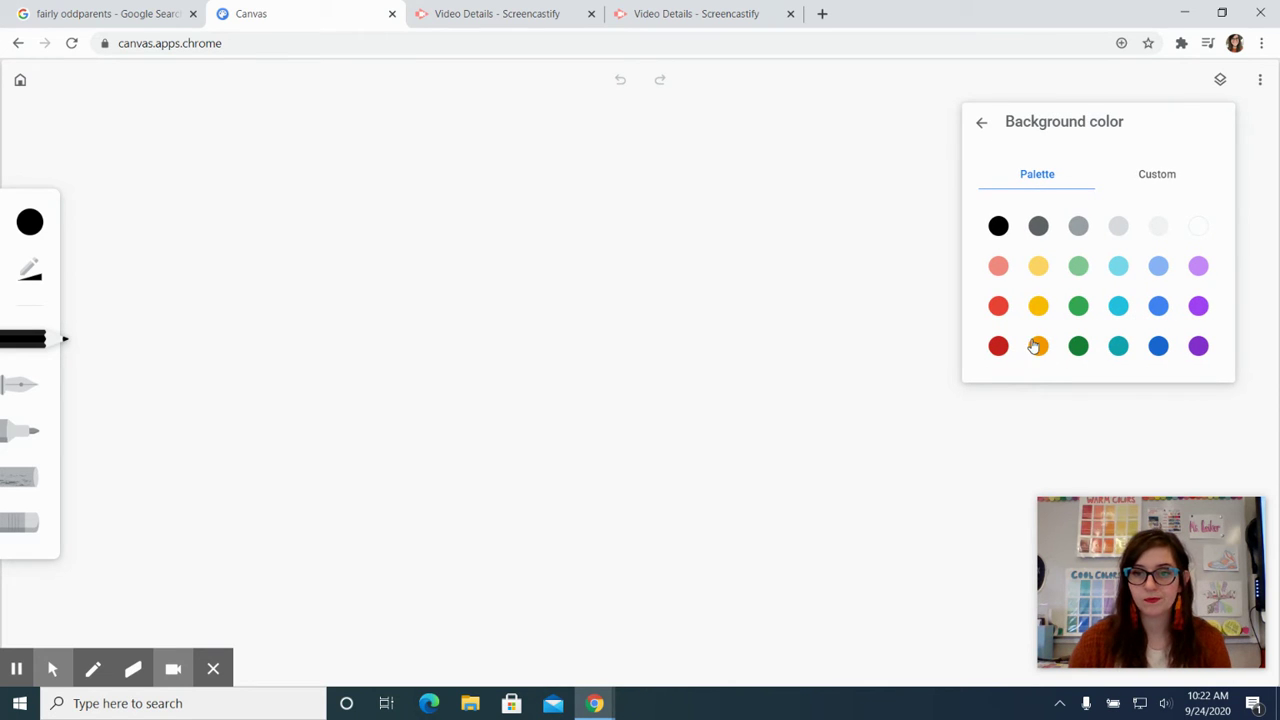
{"action": "left_click", "coordinate": [1079, 270]}
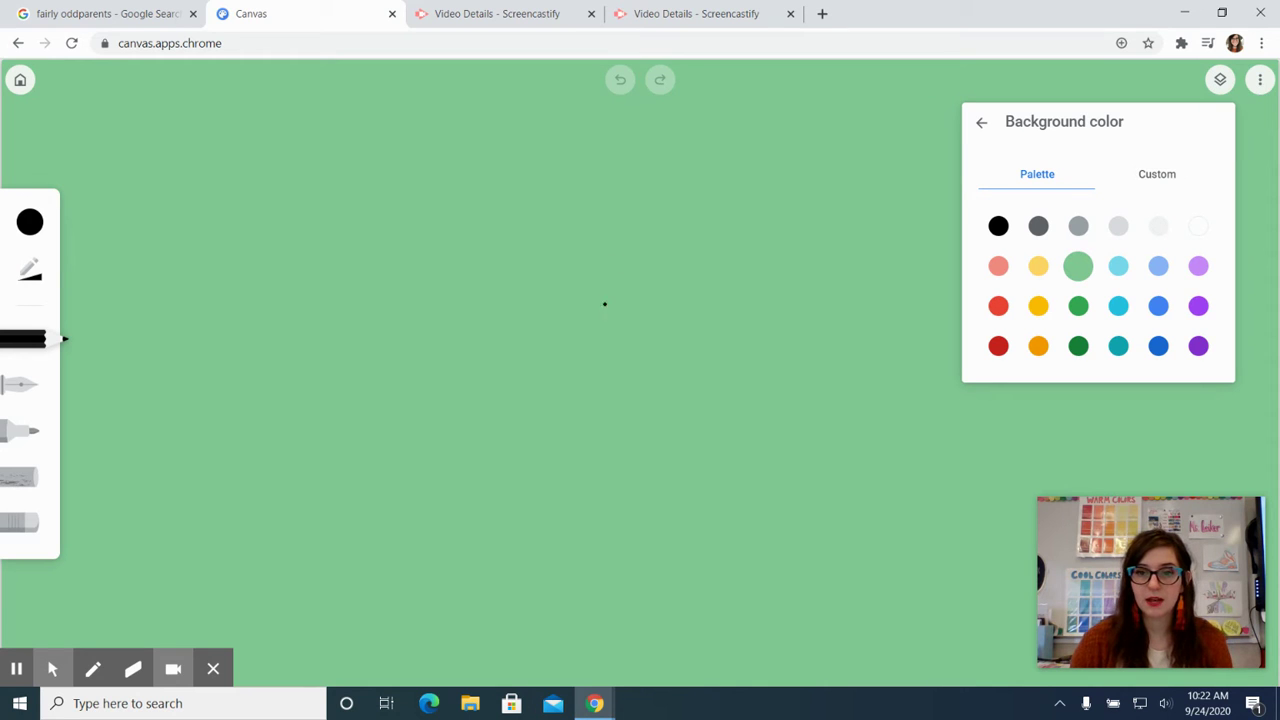
{"action": "left_click", "coordinate": [1220, 84]}
- Toggle the background layer's visibility off and on twice
{"action": "left_click", "coordinate": [1220, 84]}
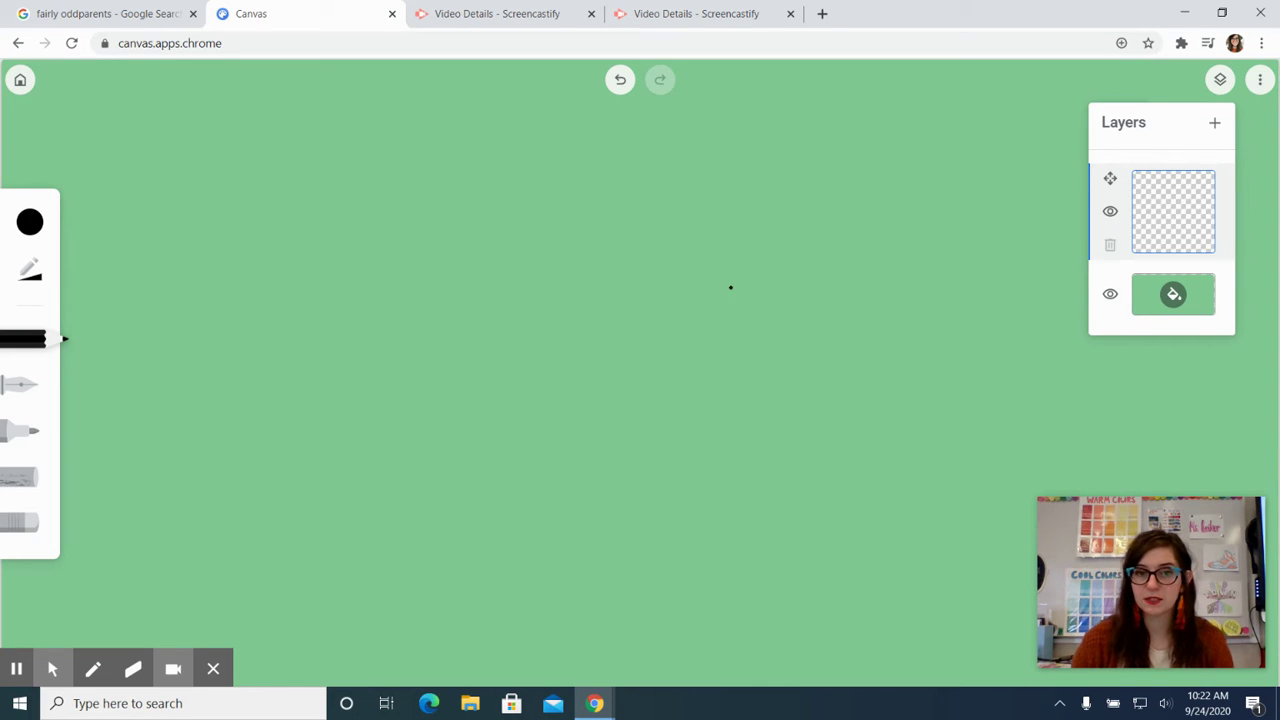
{"action": "left_click", "coordinate": [1111, 295]}
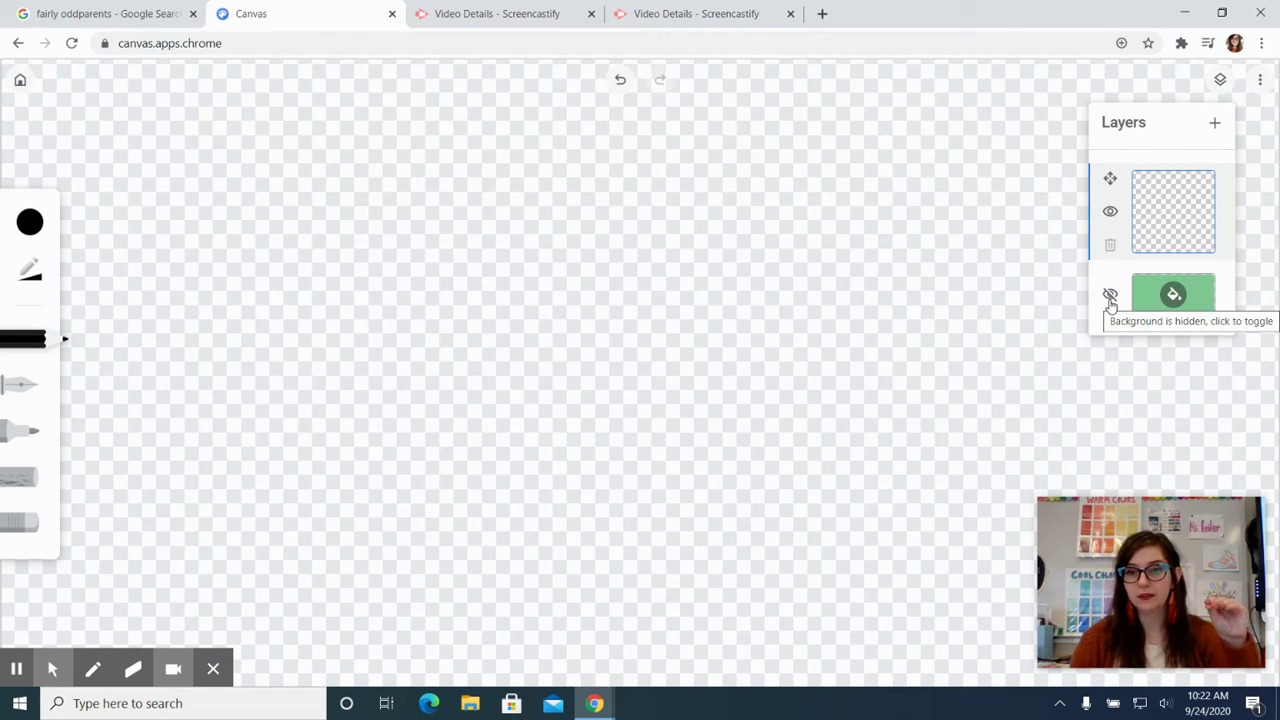
{"action": "left_click", "coordinate": [1110, 298]}
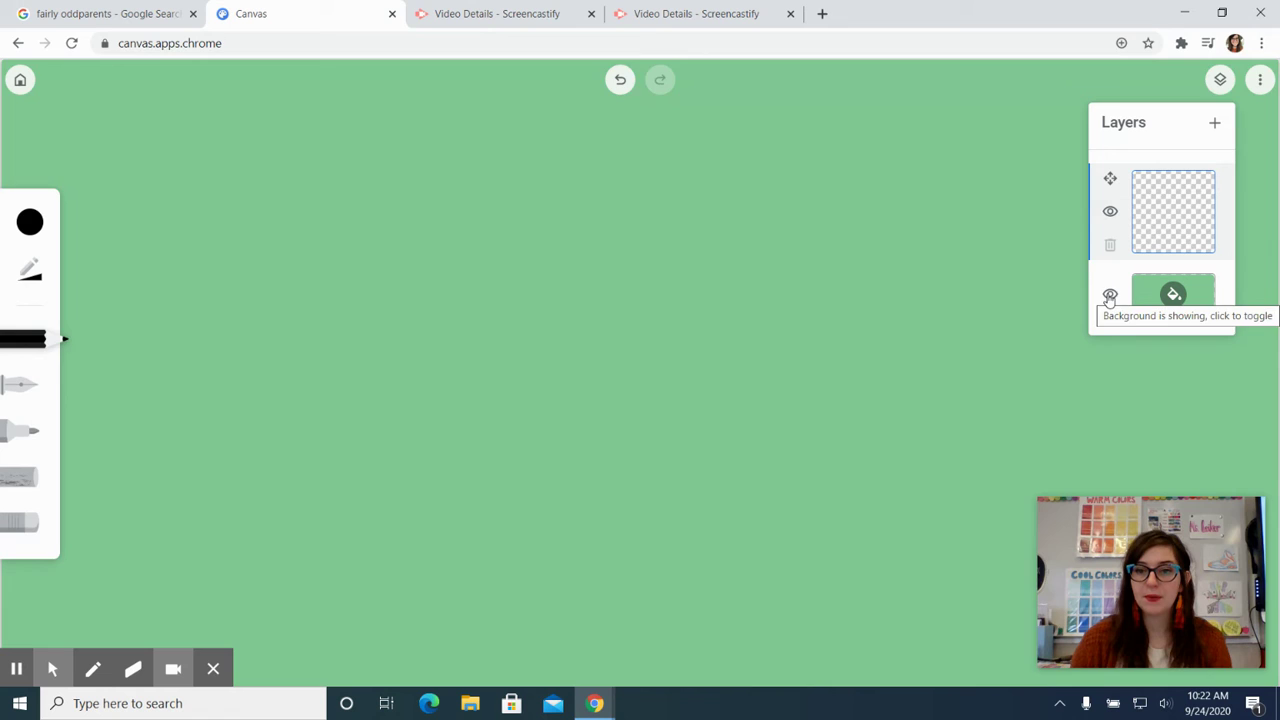
{"action": "left_click", "coordinate": [1110, 296]}
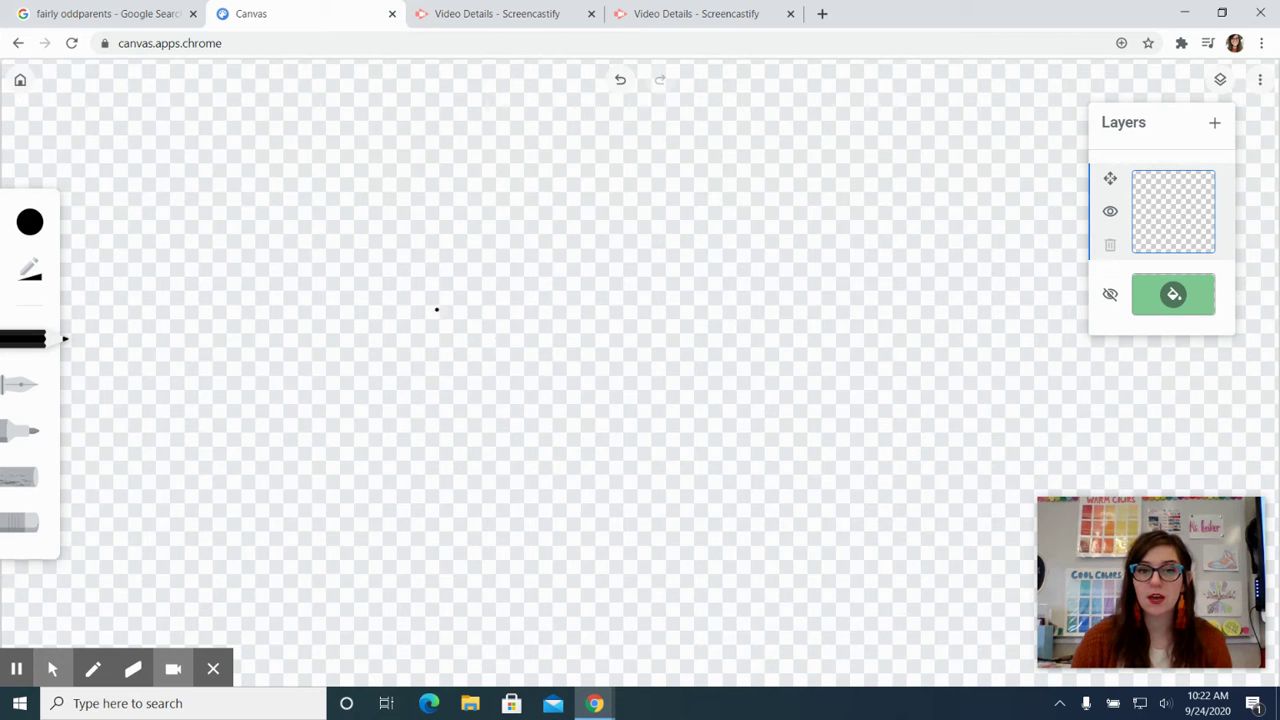
{"action": "left_click", "coordinate": [1109, 294]}
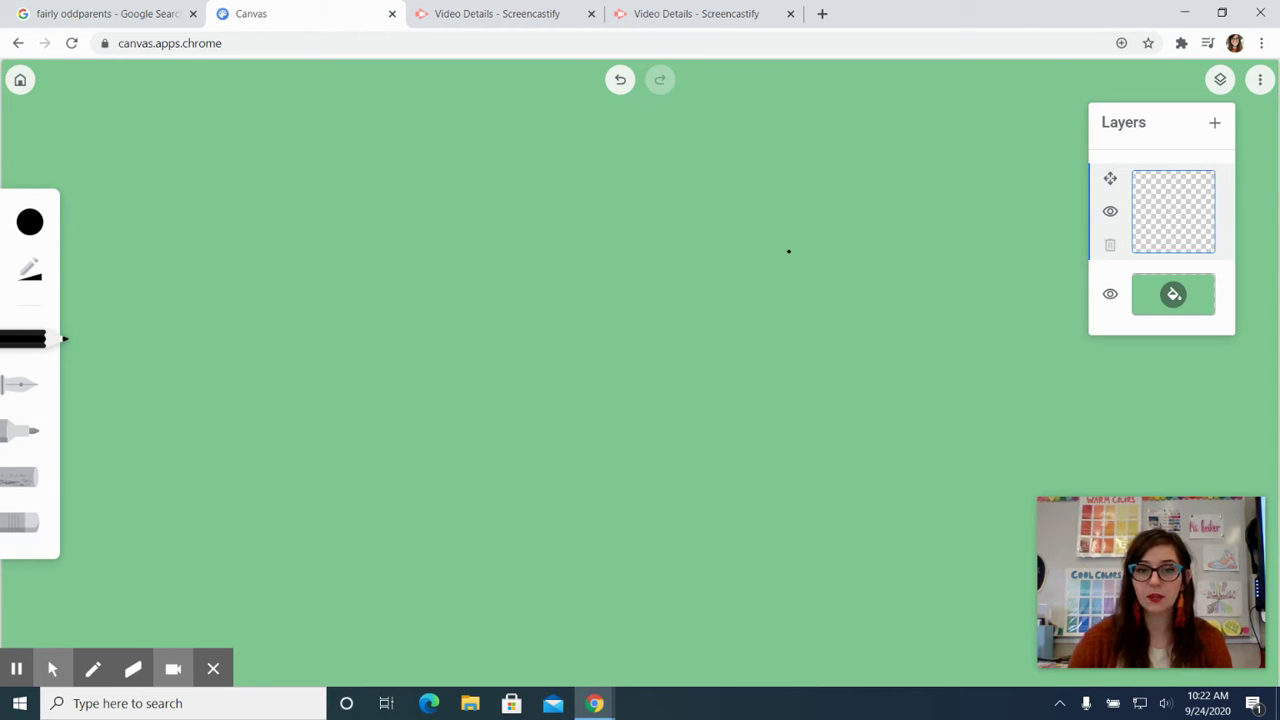
- Draw two diagonal pen strokes, toggle their layer's visibility, then undo to hide them
{"action": "left_click_drag", "start_coordinate": [422, 152], "coordinate": [380, 228]}
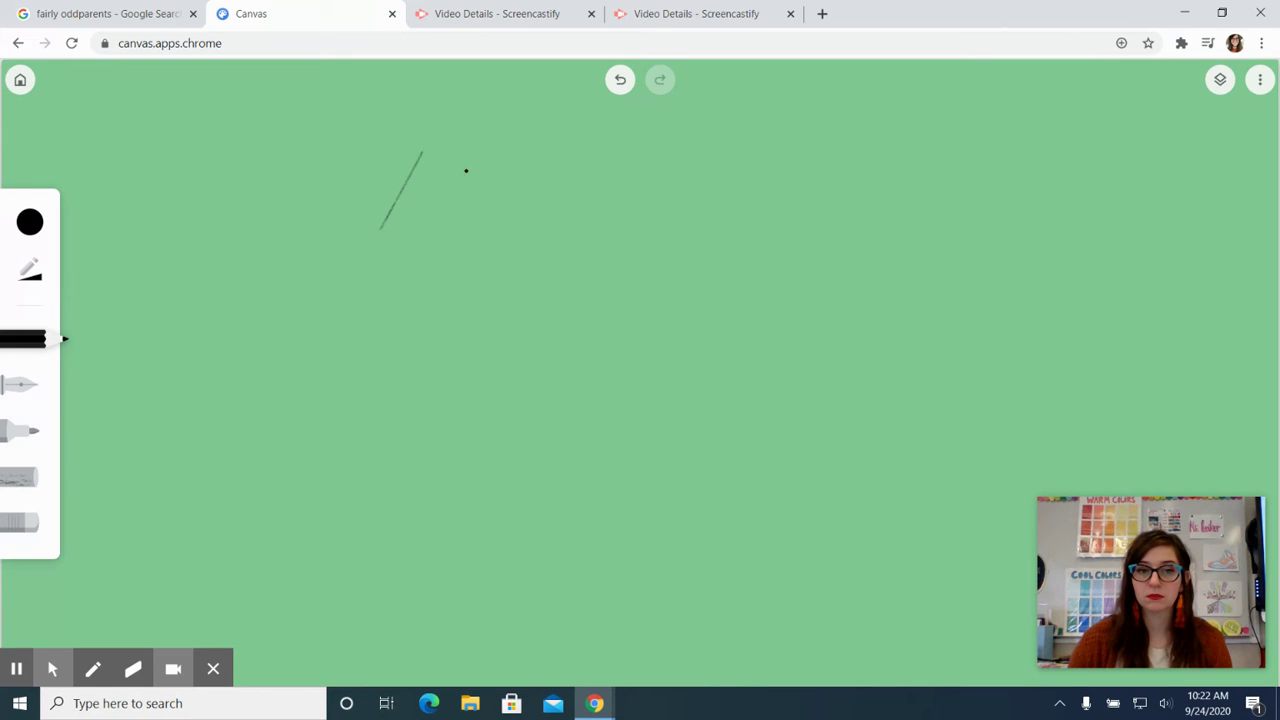
{"action": "left_click_drag", "start_coordinate": [466, 170], "coordinate": [397, 283]}
{"action": "left_click", "coordinate": [1220, 79]}
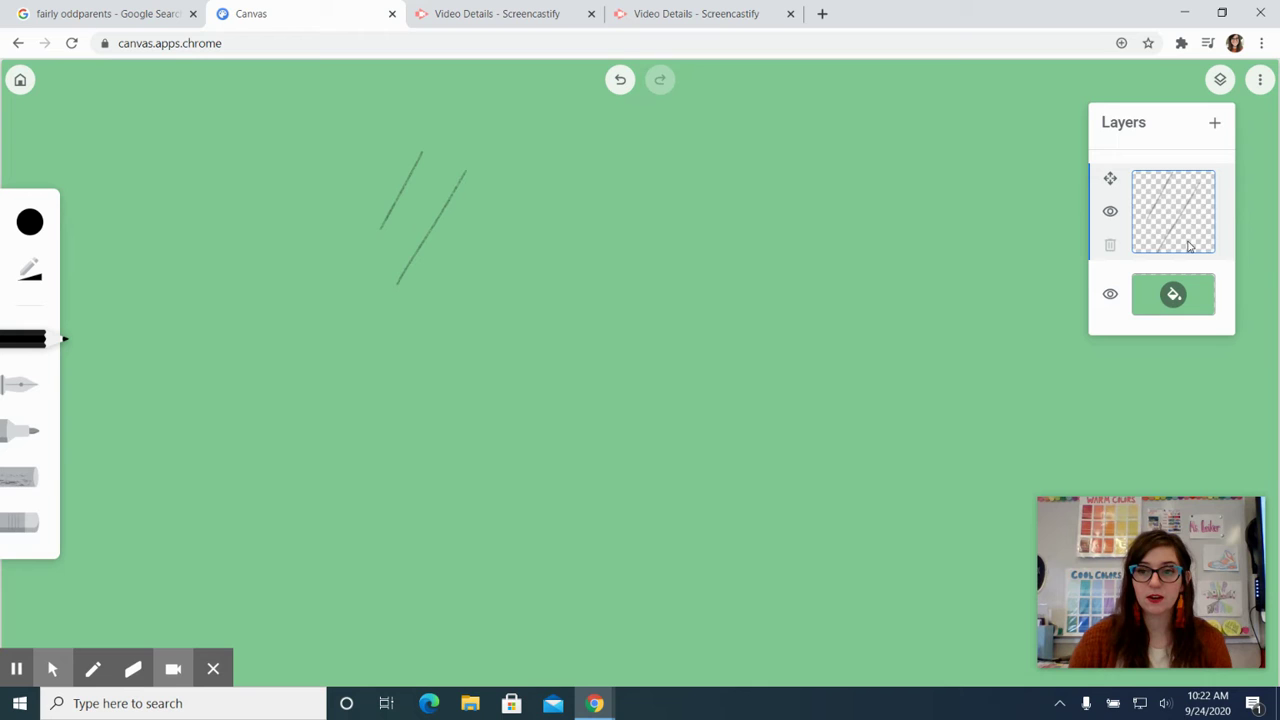
{"action": "left_click", "coordinate": [1110, 215]}
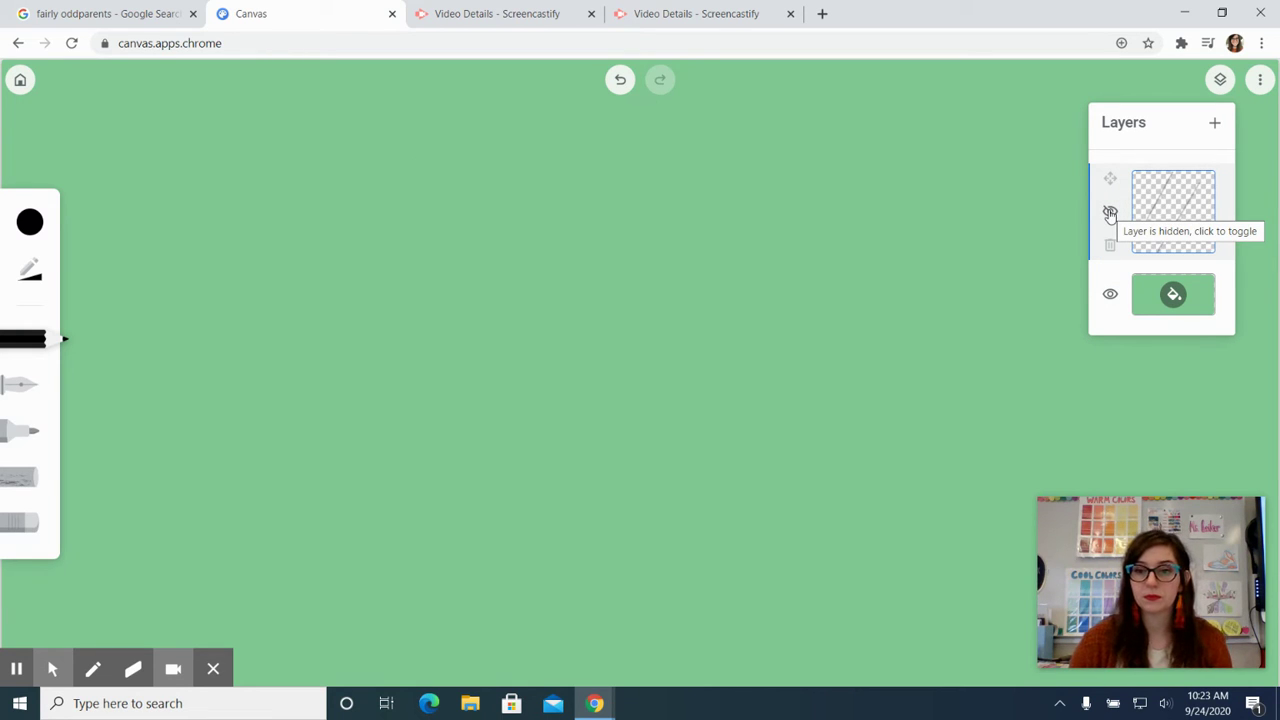
{"action": "left_click", "coordinate": [1110, 214]}
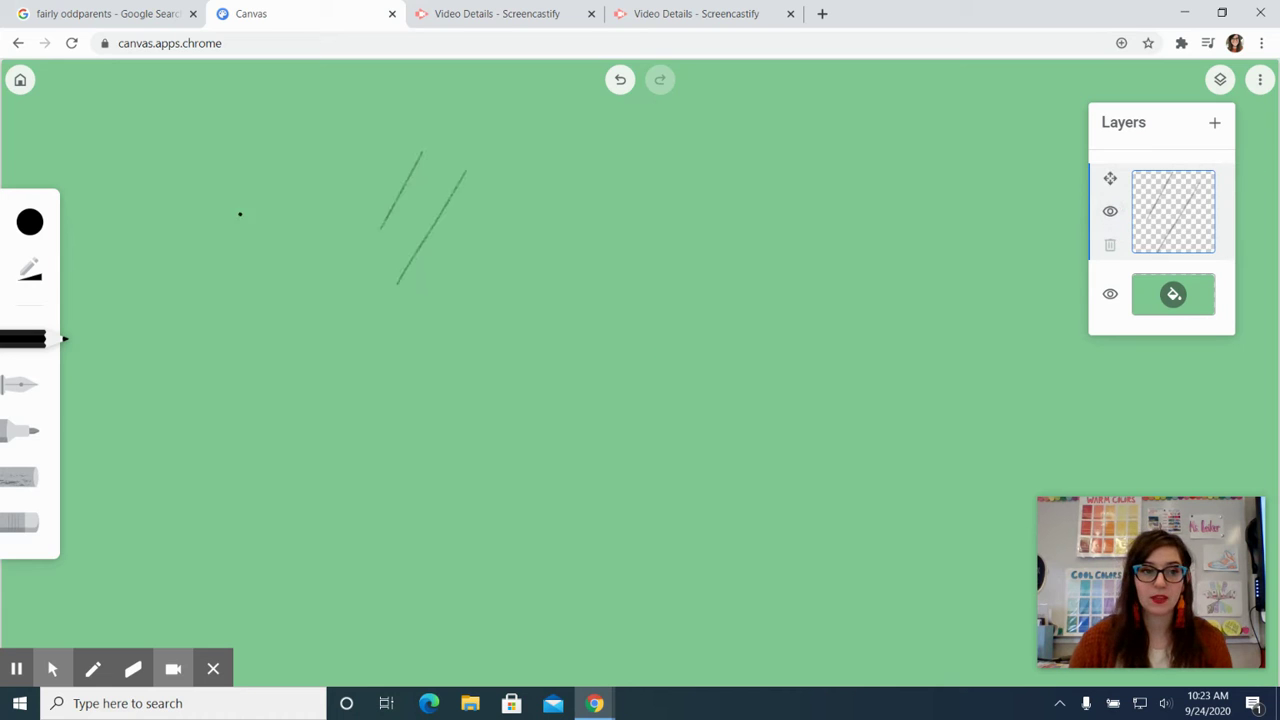
{"action": "left_click", "coordinate": [619, 80]}
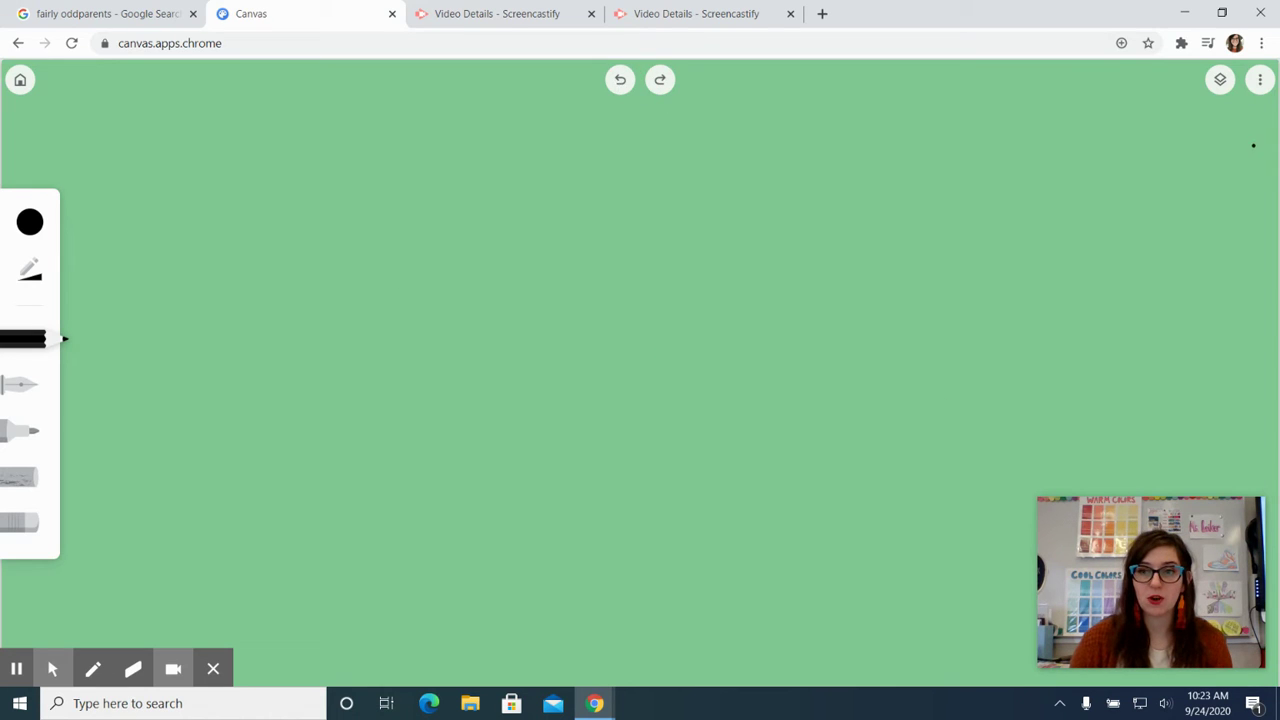
{"action": "left_click", "coordinate": [1221, 80]}
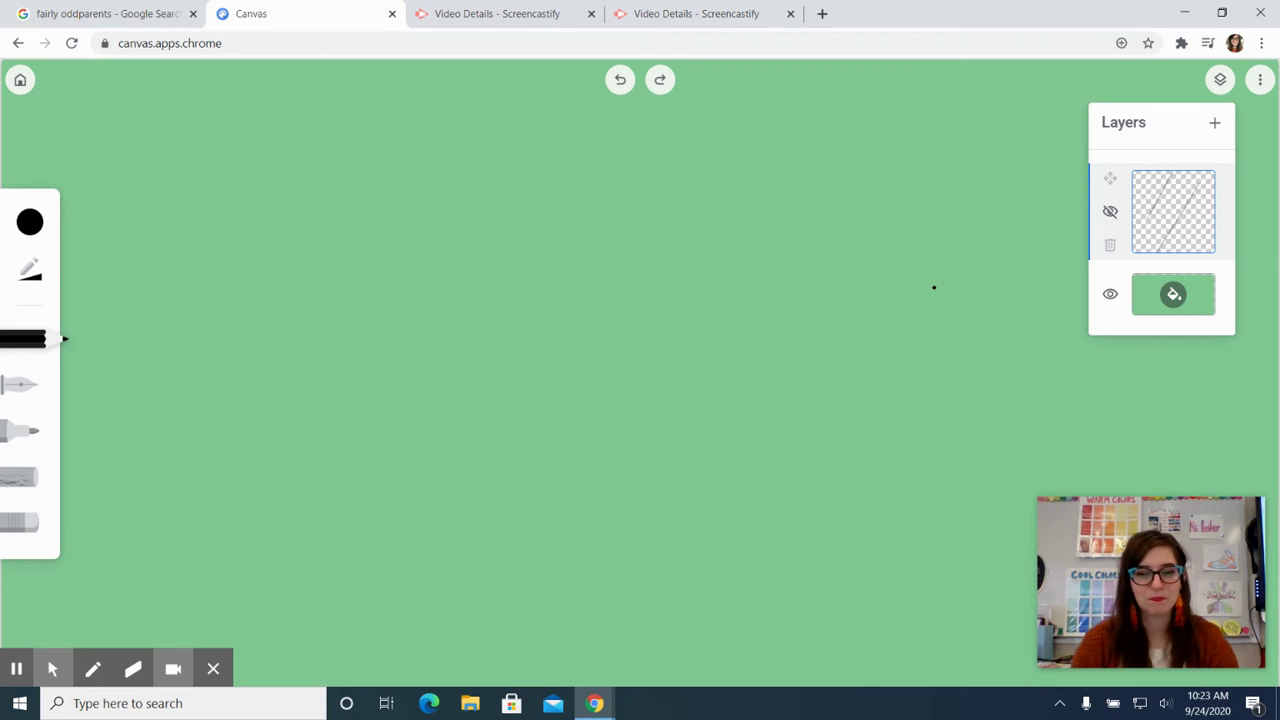
- Make the layer holding the two diagonal strokes visible again
{"action": "left_click", "coordinate": [1110, 211]}
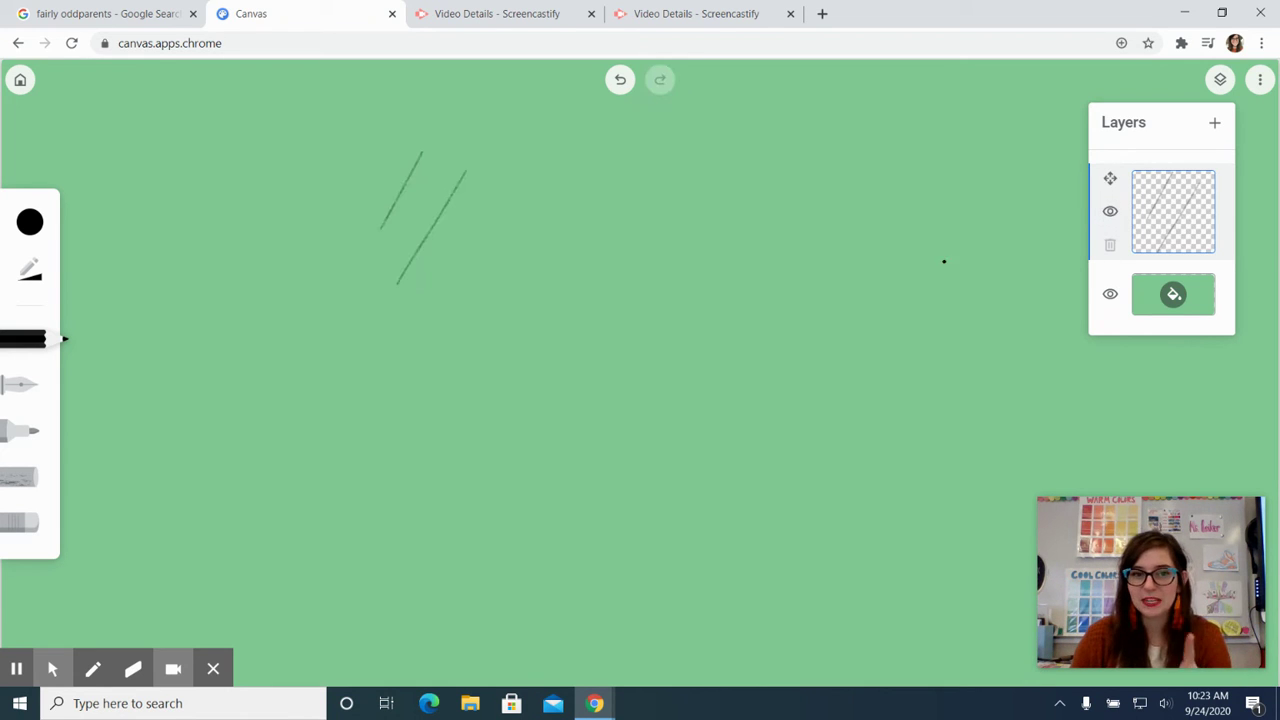
- Erase both diagonal strokes with the eraser
{"action": "left_click", "coordinate": [24, 532]}
{"action": "left_click_drag", "start_coordinate": [426, 147], "coordinate": [383, 243]}
{"action": "left_click_drag", "start_coordinate": [477, 178], "coordinate": [391, 291]}
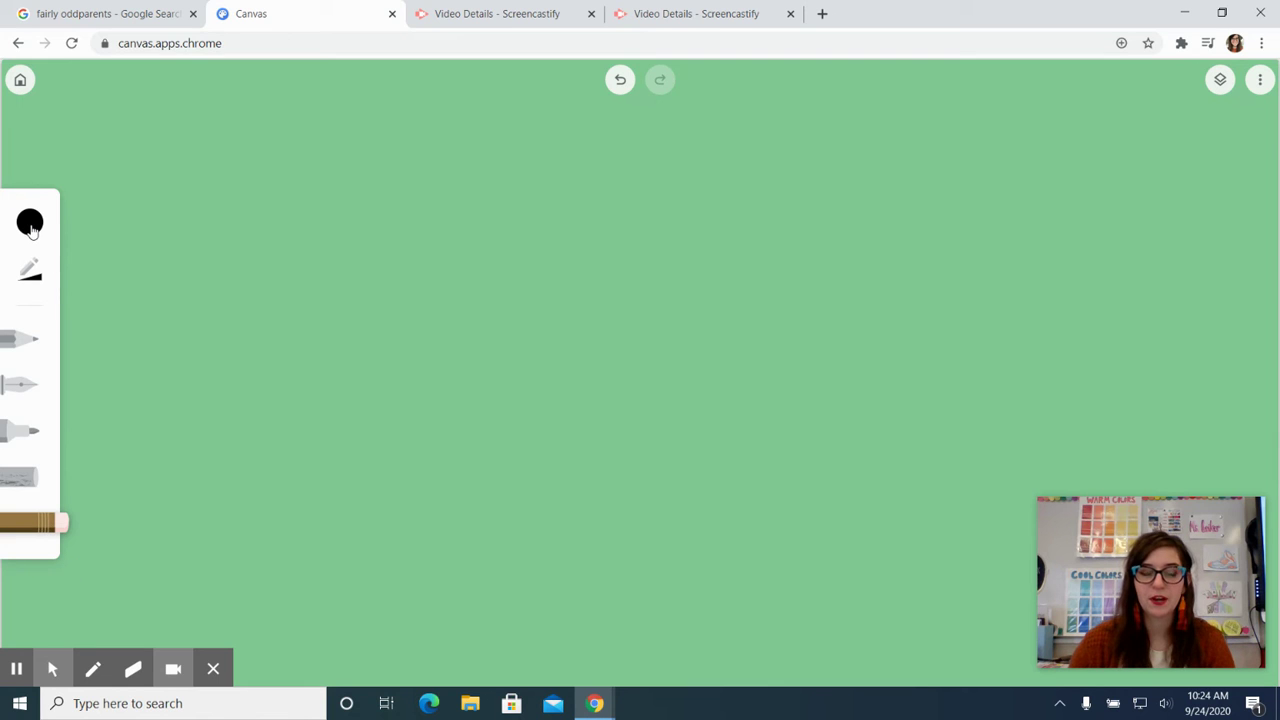
- Cycle through pen, marker, chalk and eraser, ending on the pencil with the colour palette open
{"action": "left_click", "coordinate": [18, 339]}
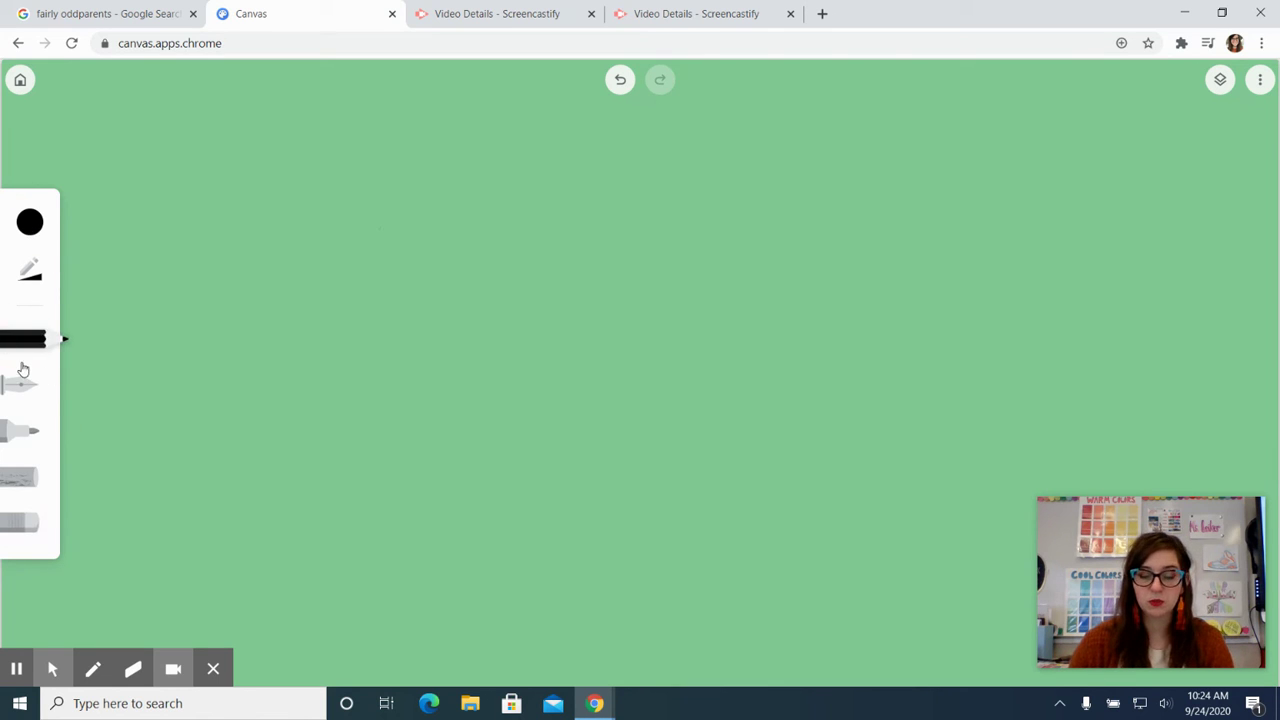
{"action": "left_click", "coordinate": [28, 392]}
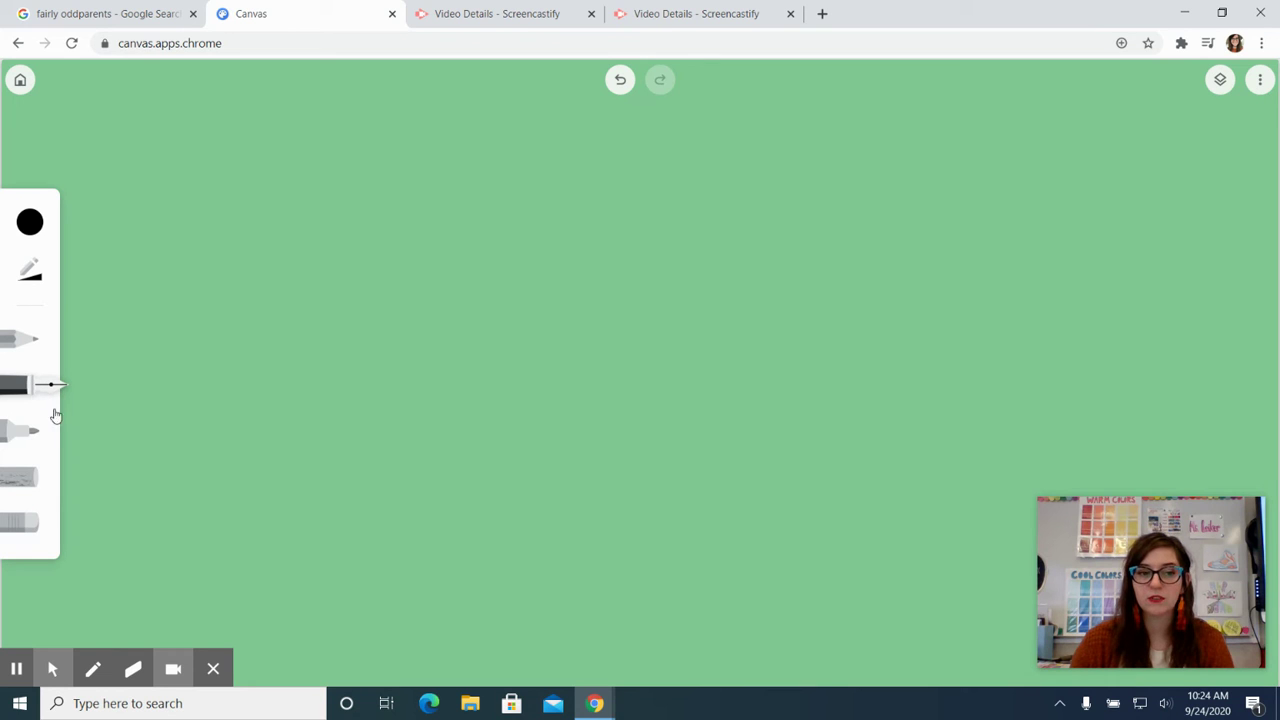
{"action": "left_click", "coordinate": [24, 436]}
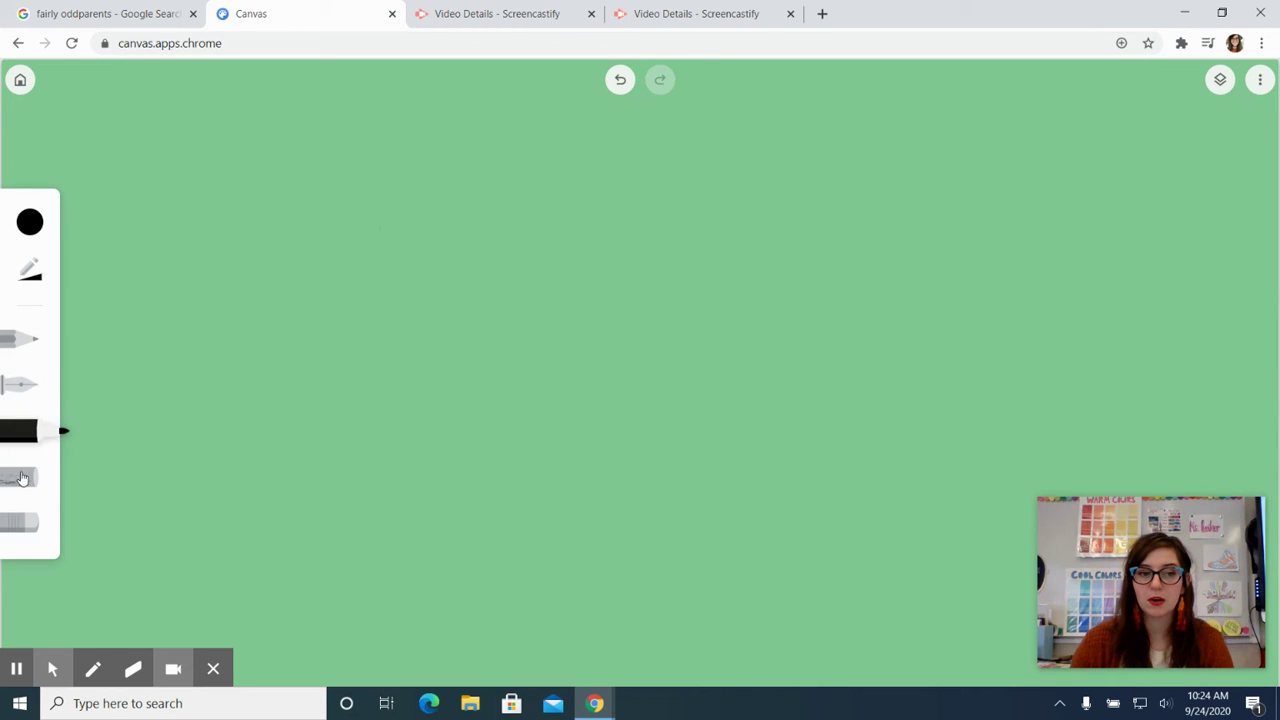
{"action": "left_click", "coordinate": [23, 479]}
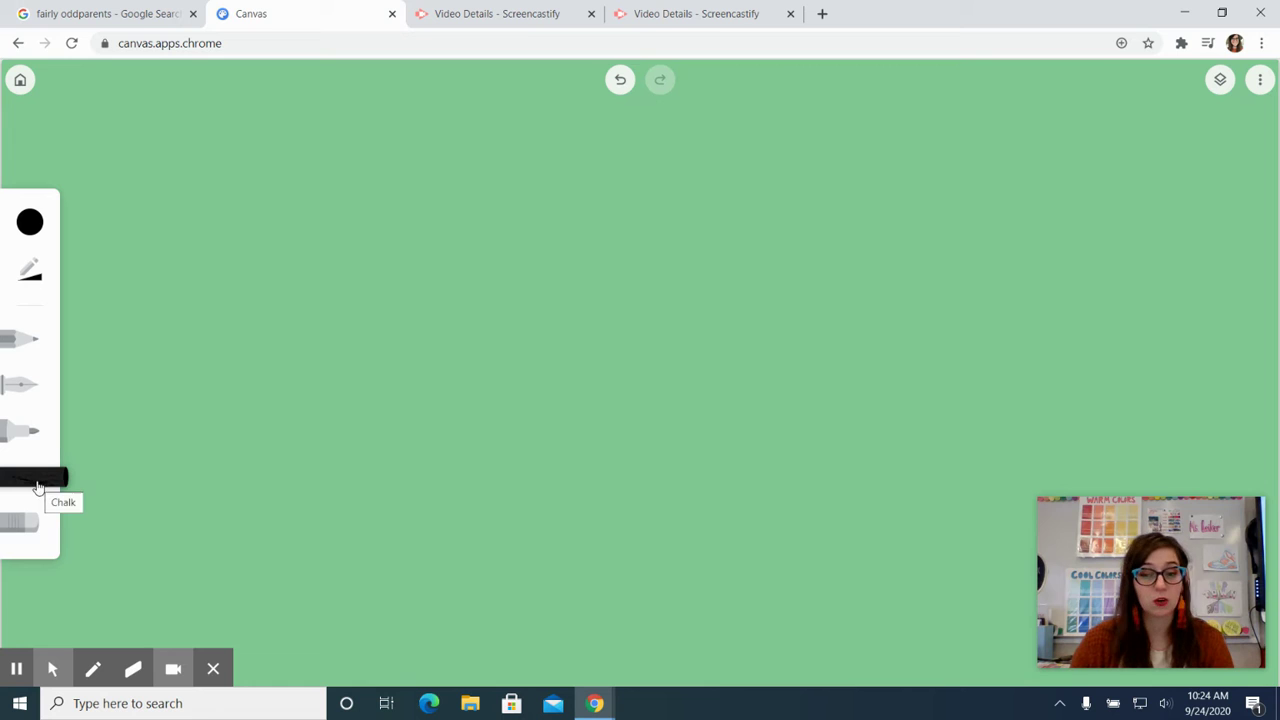
{"action": "left_click", "coordinate": [21, 523]}
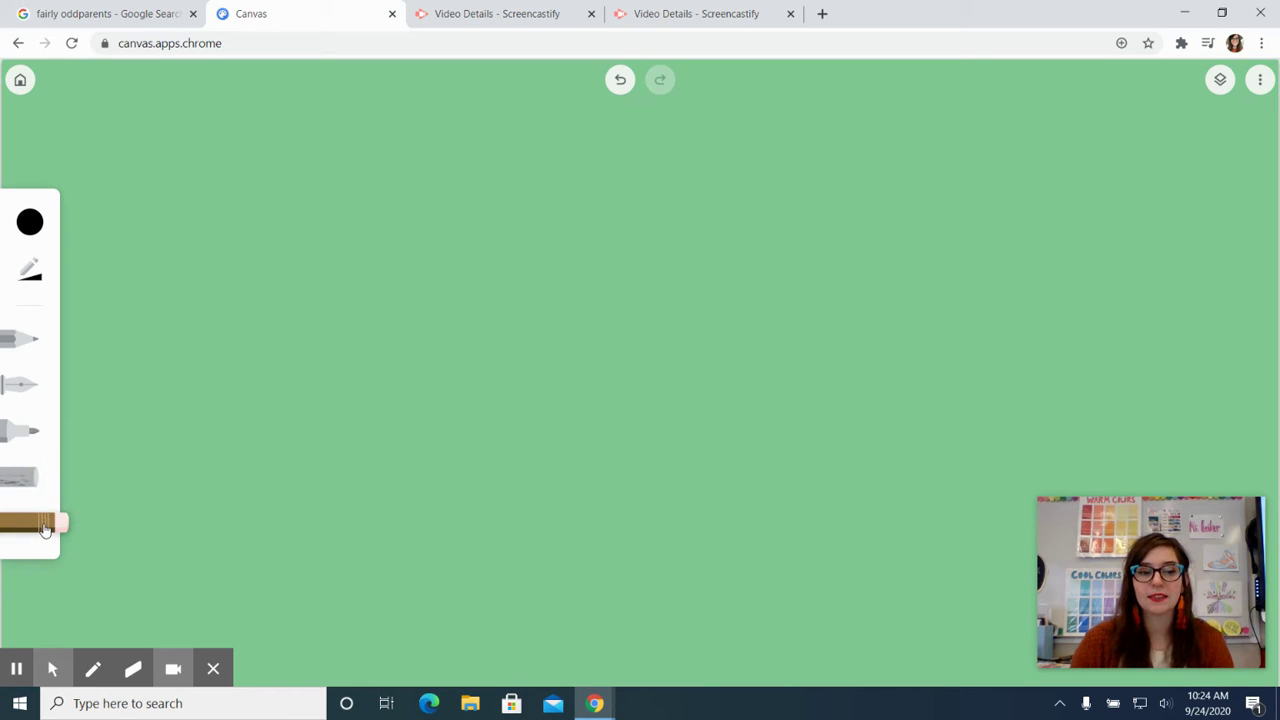
{"action": "left_click", "coordinate": [24, 340]}
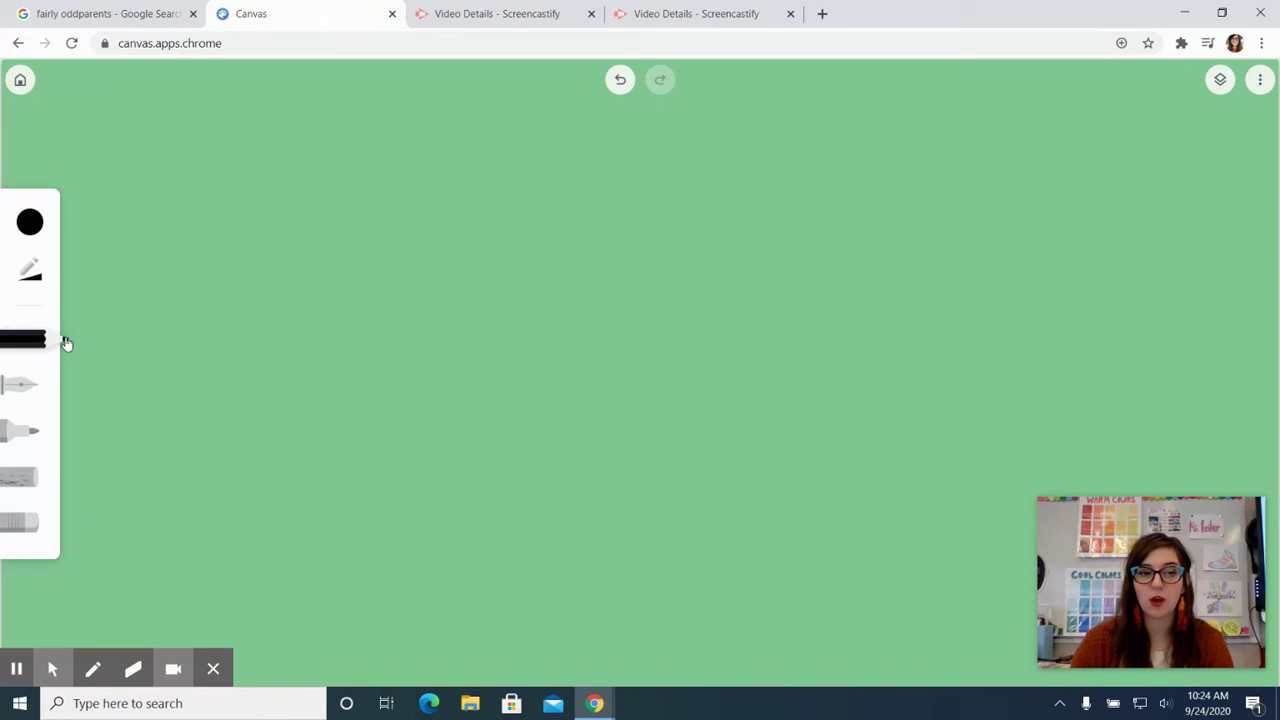
{"action": "left_click", "coordinate": [28, 224]}
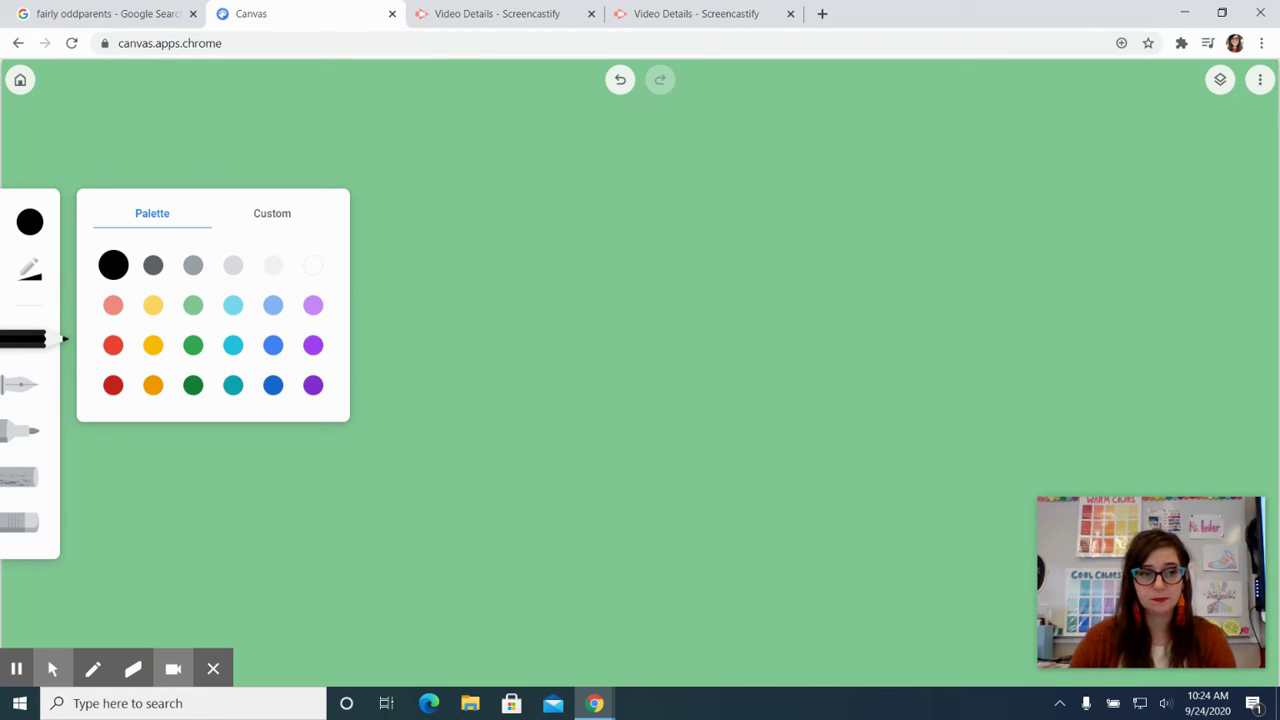
- Set the pencil to nearly full size and draw three thick parallel strokes
{"action": "left_click", "coordinate": [44, 350]}
{"action": "left_click", "coordinate": [31, 272]}
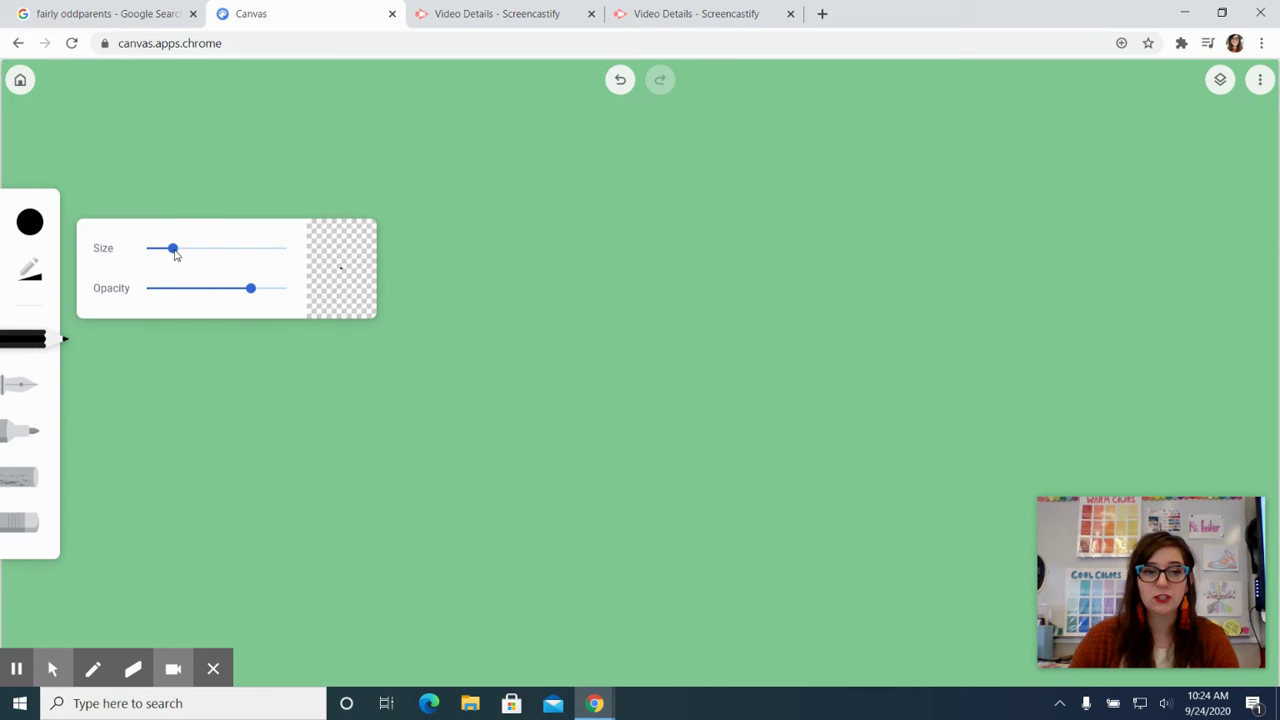
{"action": "mouse_move", "coordinate": [173, 248]}
{"action": "left_mouse_down"}
{"action": "mouse_move", "coordinate": [287, 249]}
{"action": "mouse_move", "coordinate": [168, 249]}
{"action": "left_mouse_up"}
{"action": "left_click", "coordinate": [250, 289]}
{"action": "mouse_move", "coordinate": [245, 293]}
{"action": "left_mouse_down"}
{"action": "mouse_move", "coordinate": [168, 290]}
{"action": "mouse_move", "coordinate": [274, 290]}
{"action": "mouse_move", "coordinate": [186, 290]}
{"action": "mouse_move", "coordinate": [252, 290]}
{"action": "left_mouse_up"}
{"action": "left_click_drag", "start_coordinate": [172, 256], "coordinate": [277, 257]}
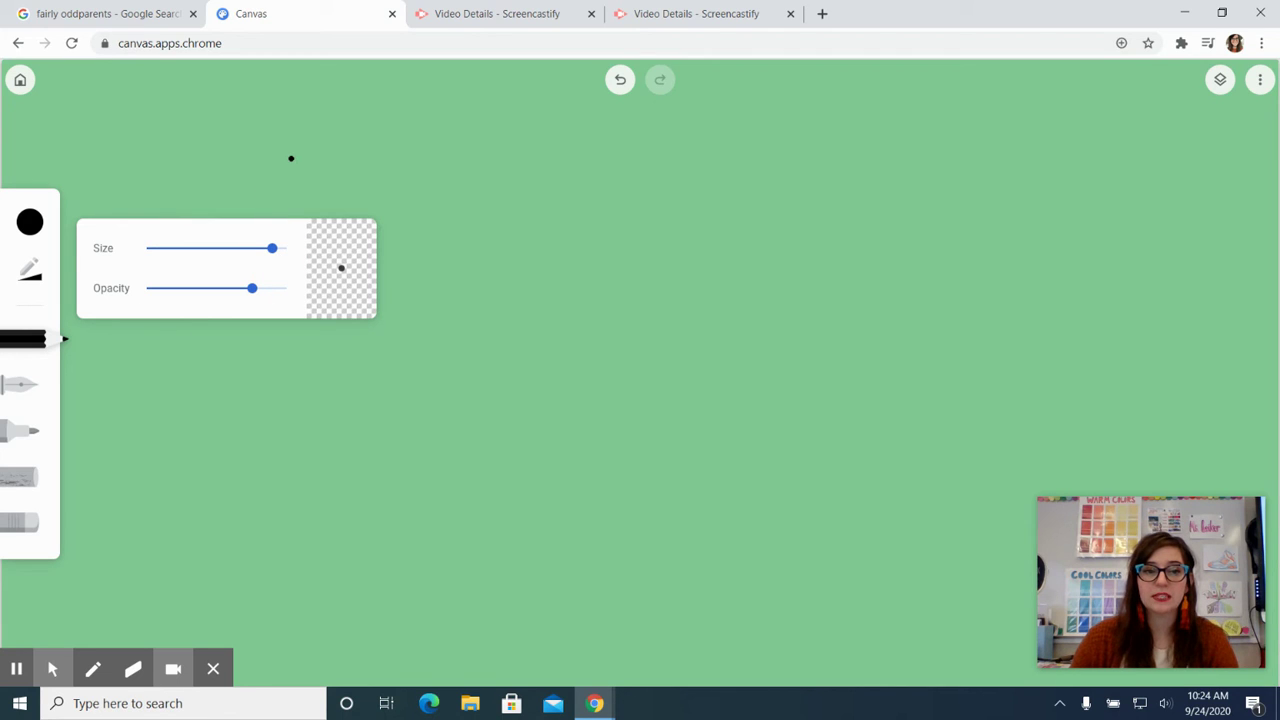
{"action": "mouse_move", "coordinate": [291, 158]}
{"action": "left_mouse_down"}
{"action": "mouse_move", "coordinate": [256, 247]}
{"action": "mouse_move", "coordinate": [269, 186]}
{"action": "mouse_move", "coordinate": [244, 237]}
{"action": "left_mouse_up"}
{"action": "left_click_drag", "start_coordinate": [270, 163], "coordinate": [229, 238]}
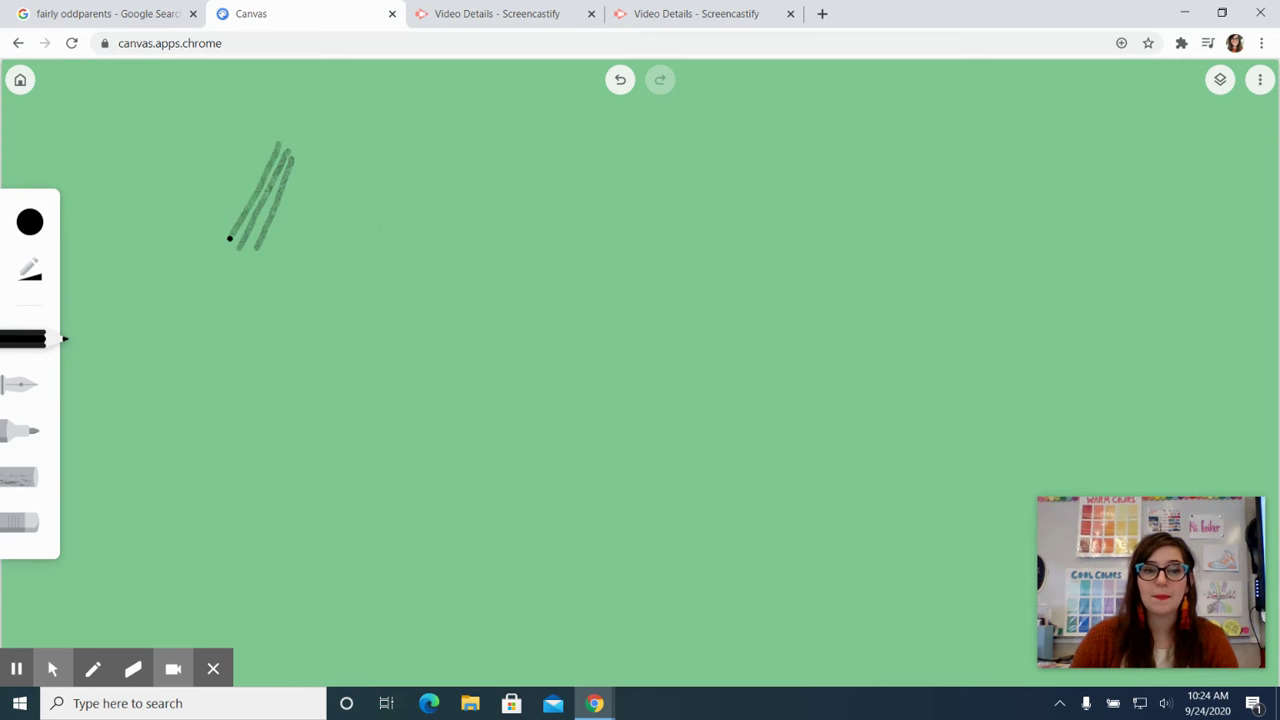
{"action": "left_click_drag", "start_coordinate": [259, 149], "coordinate": [208, 241]}
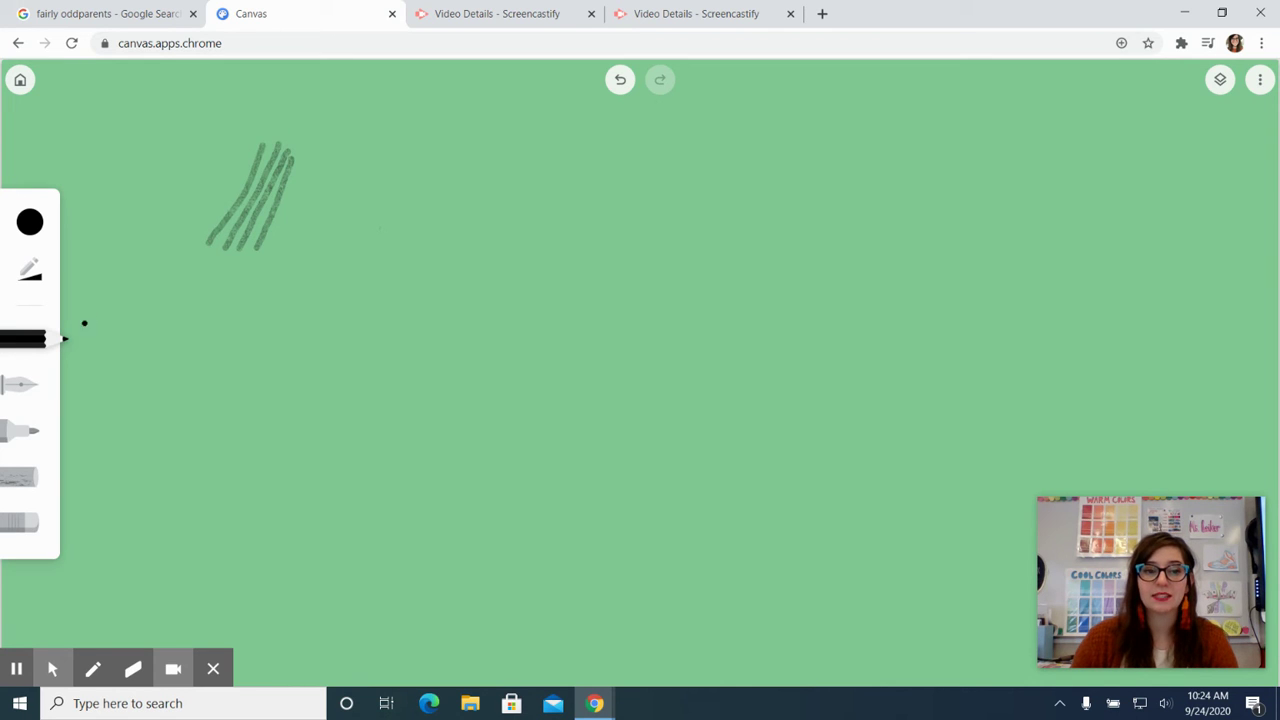
- Lower the pencil opacity to 16% and draw faint strokes
{"action": "left_click", "coordinate": [38, 343]}
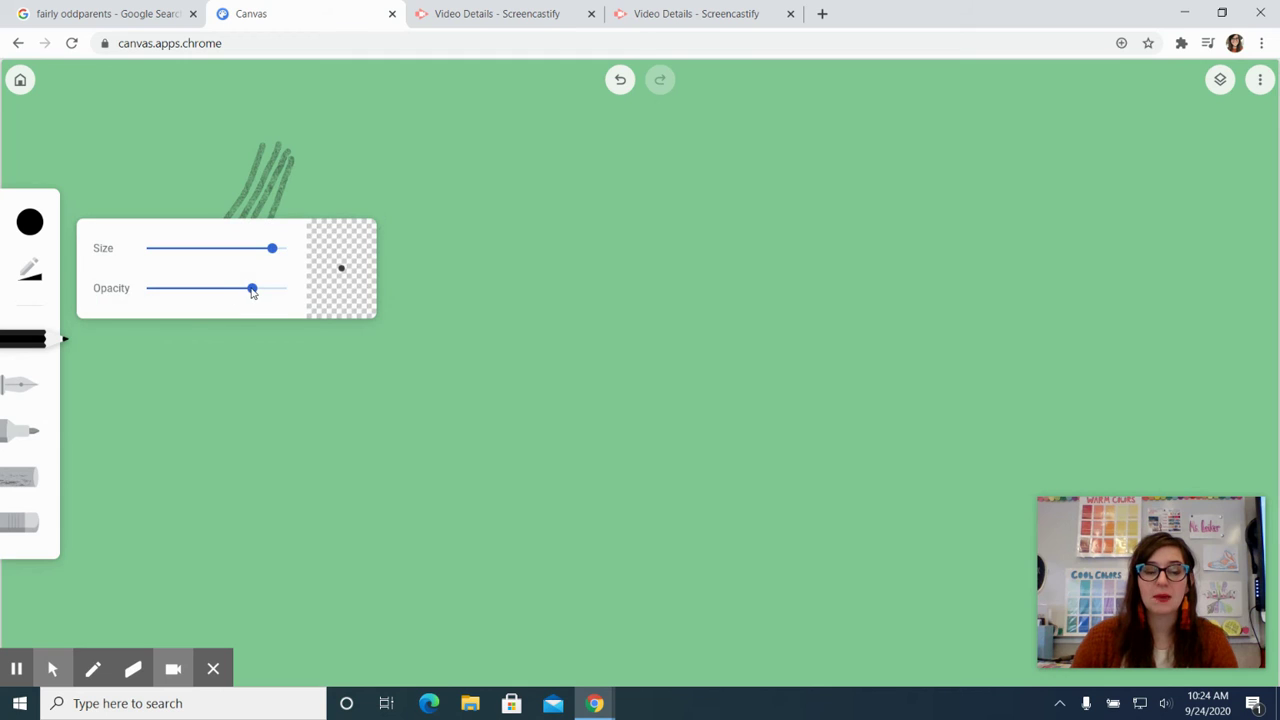
{"action": "left_click_drag", "start_coordinate": [253, 290], "coordinate": [170, 296]}
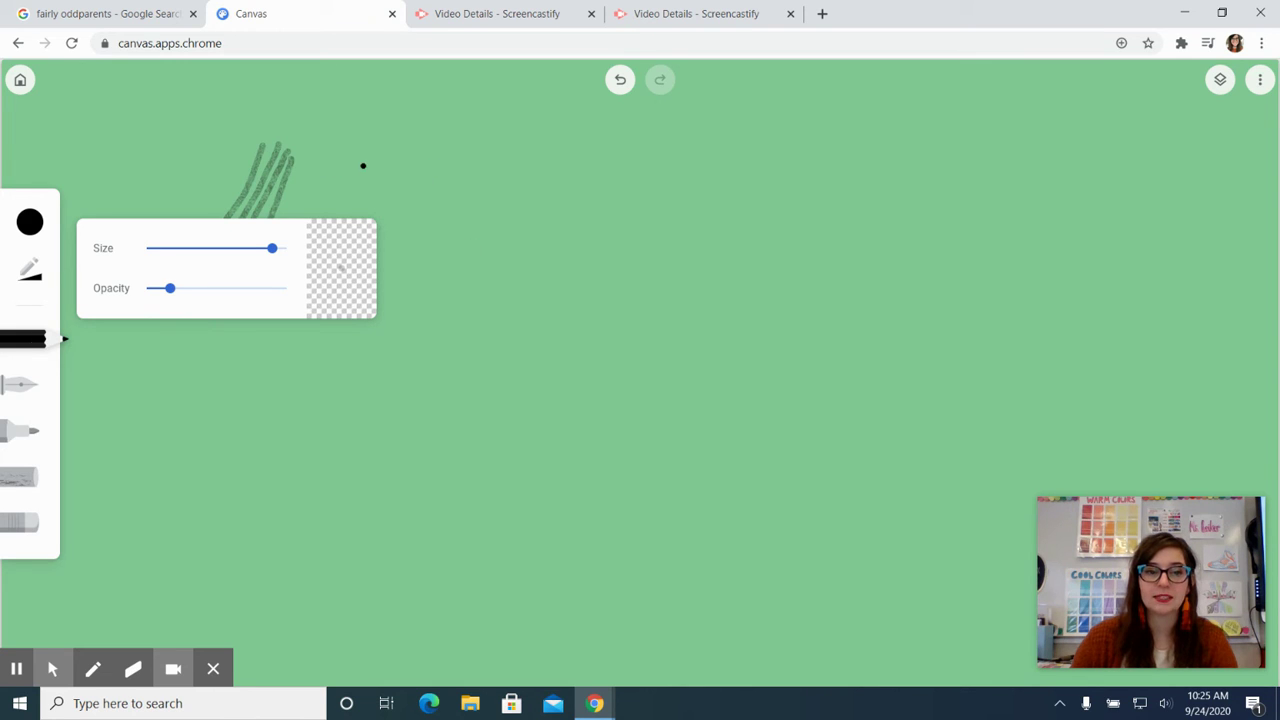
{"action": "left_click_drag", "start_coordinate": [363, 166], "coordinate": [343, 219]}
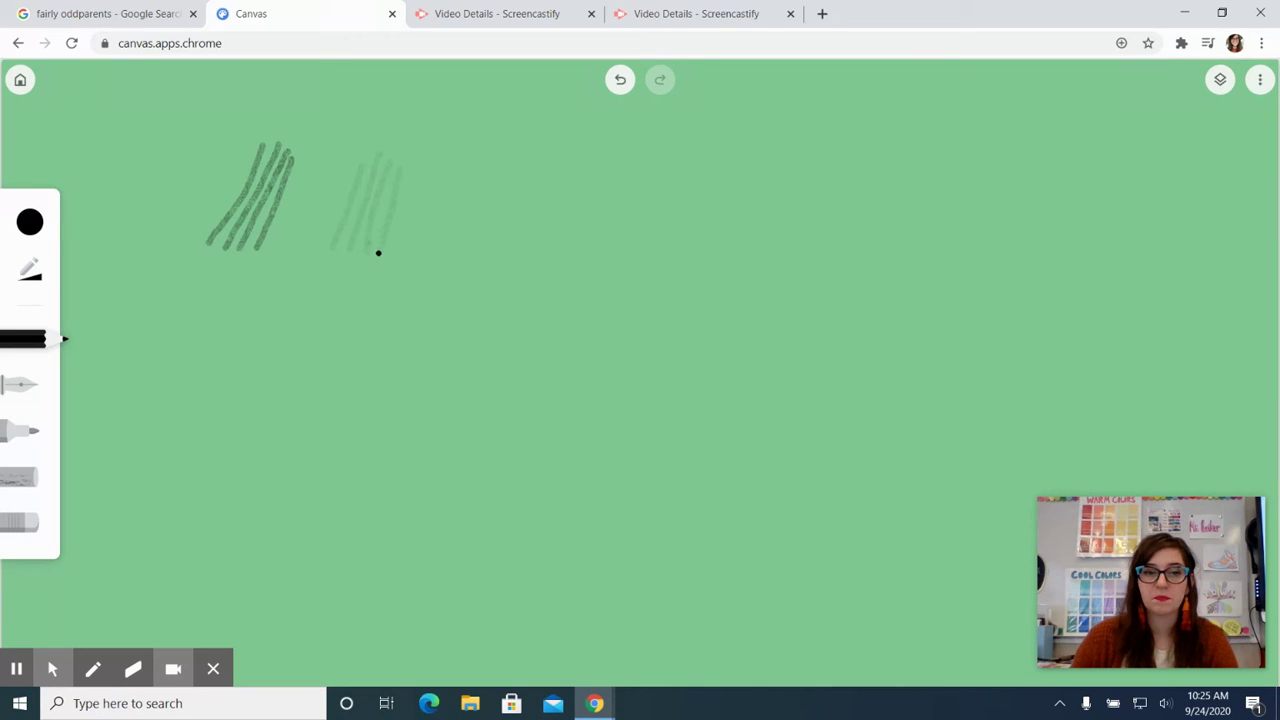
- Restore opacity to 85, halve the pencil size and draw three medium strokes
{"action": "left_click", "coordinate": [42, 291]}
{"action": "left_click_drag", "start_coordinate": [166, 296], "coordinate": [262, 298]}
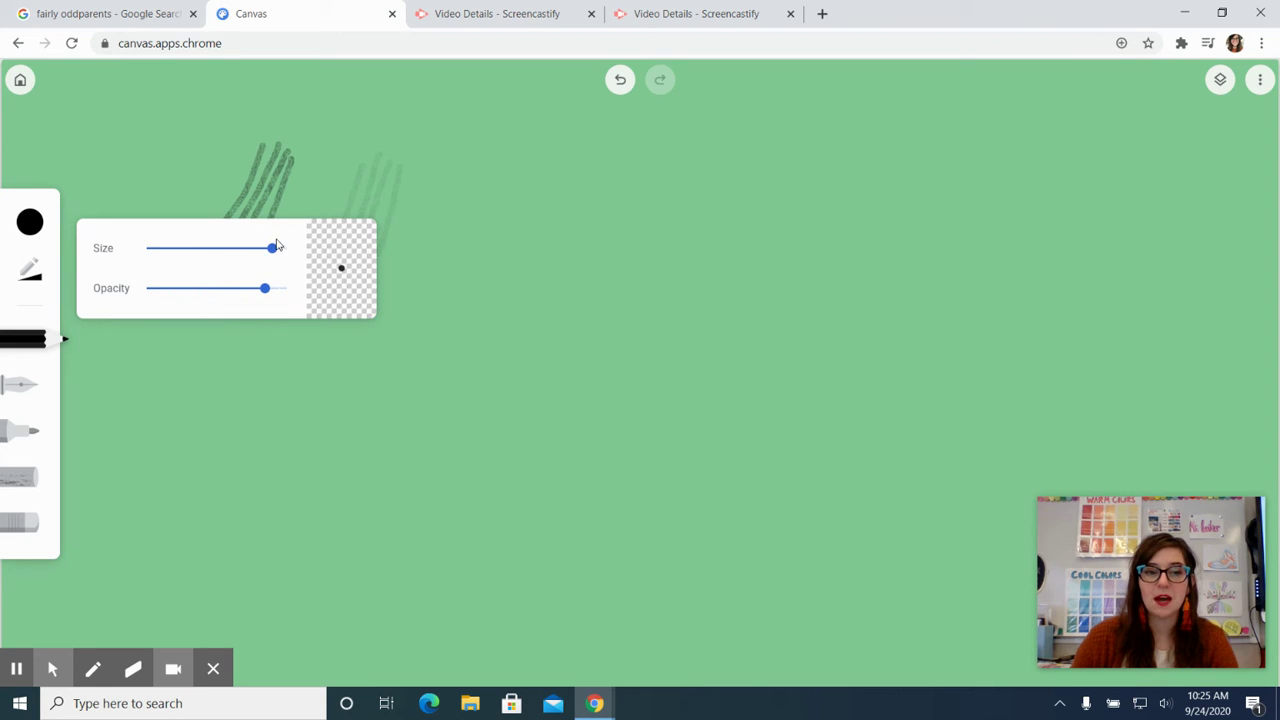
{"action": "left_click_drag", "start_coordinate": [270, 250], "coordinate": [207, 249]}
{"action": "left_click_drag", "start_coordinate": [468, 170], "coordinate": [439, 256]}
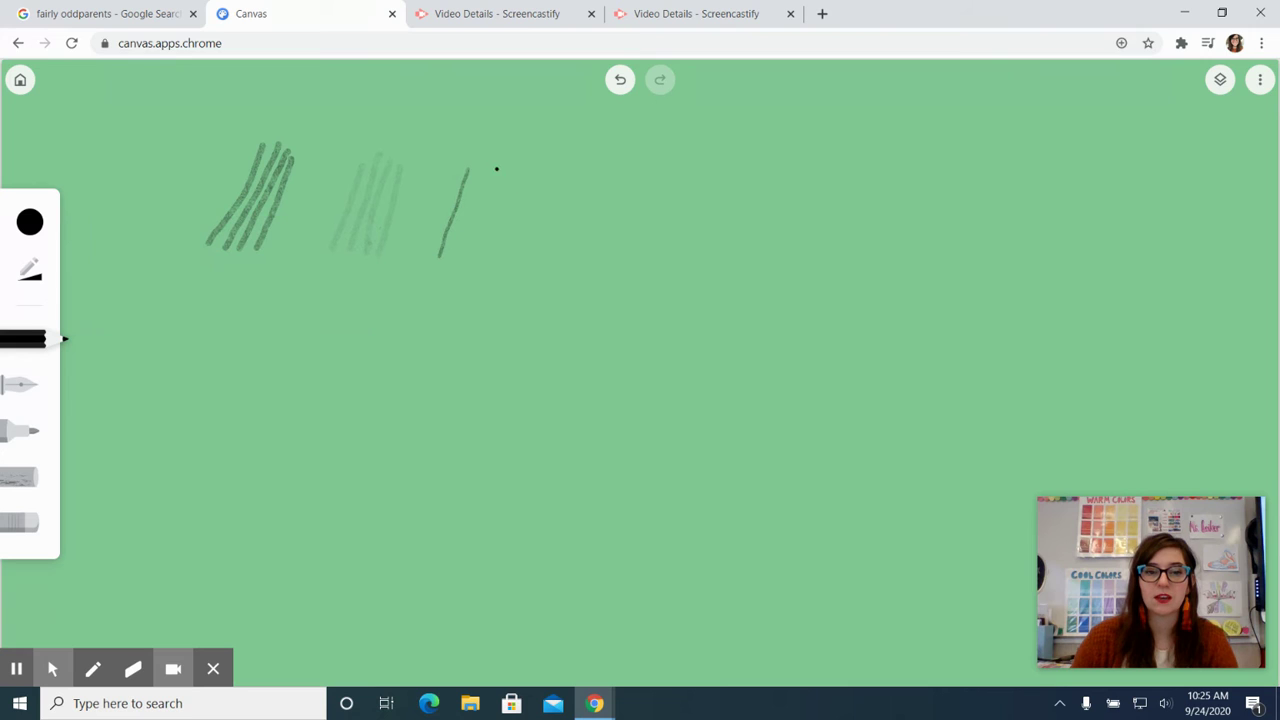
{"action": "left_click_drag", "start_coordinate": [486, 158], "coordinate": [457, 242]}
{"action": "left_click_drag", "start_coordinate": [500, 163], "coordinate": [476, 262]}
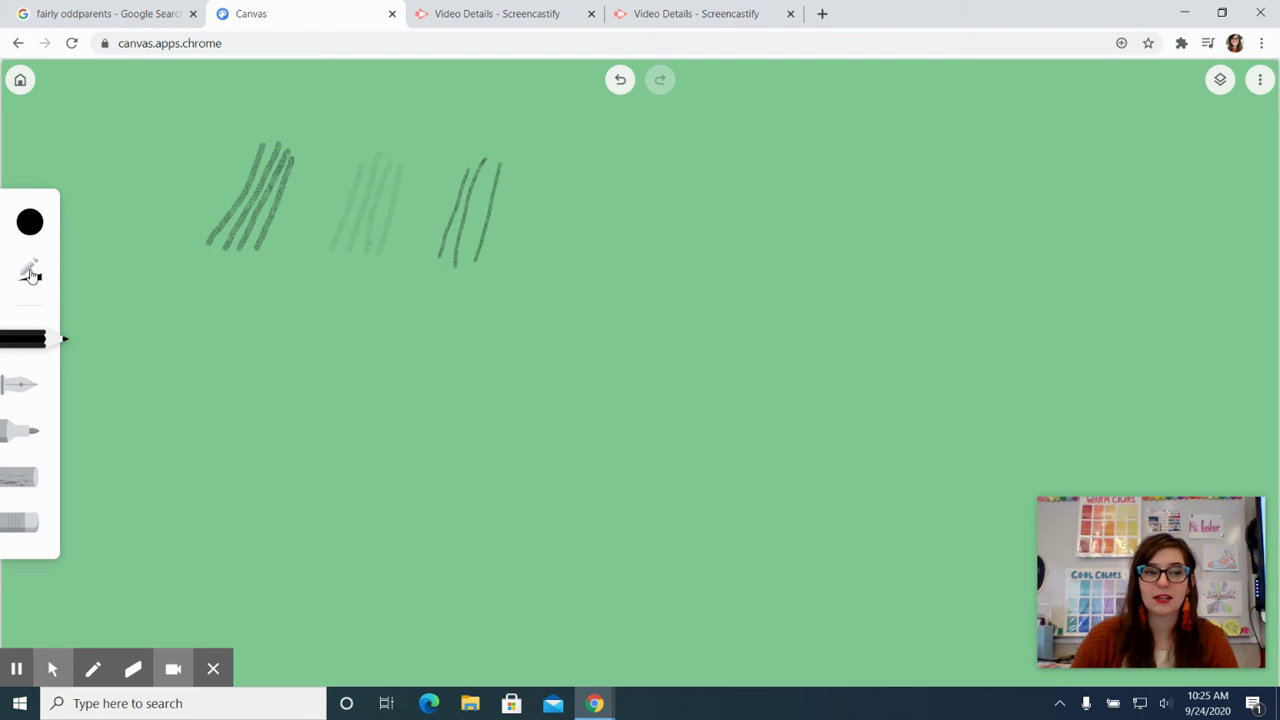
- Shrink the pencil to a very small size, draw thin strokes and a zigzag, then select the pen
{"action": "left_click", "coordinate": [32, 272]}
{"action": "left_click", "coordinate": [155, 255]}
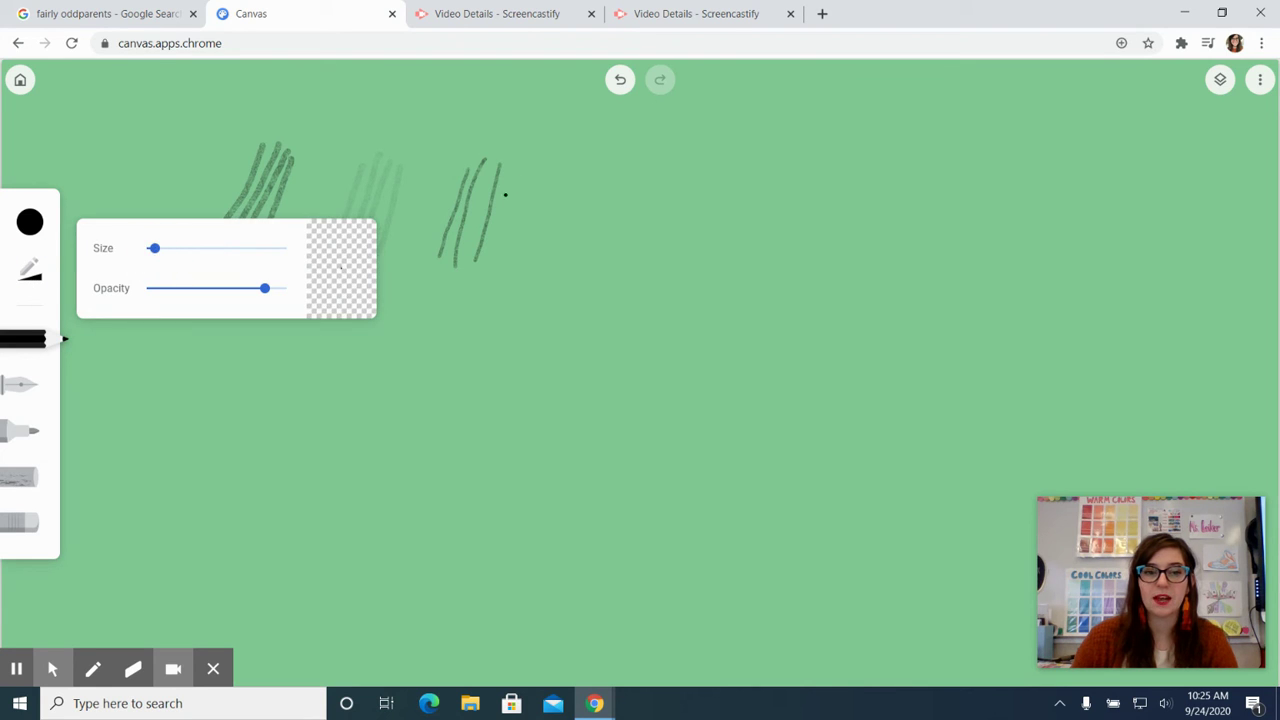
{"action": "left_click_drag", "start_coordinate": [541, 165], "coordinate": [514, 266]}
{"action": "mouse_move", "coordinate": [551, 168]}
{"action": "left_mouse_down"}
{"action": "mouse_move", "coordinate": [532, 264]}
{"action": "mouse_move", "coordinate": [560, 266]}
{"action": "left_mouse_up"}
{"action": "mouse_move", "coordinate": [600, 160]}
{"action": "left_mouse_down"}
{"action": "mouse_move", "coordinate": [563, 274]}
{"action": "mouse_move", "coordinate": [632, 229]}
{"action": "mouse_move", "coordinate": [634, 273]}
{"action": "left_mouse_up"}
{"action": "left_click_drag", "start_coordinate": [648, 186], "coordinate": [645, 222]}
{"action": "left_click", "coordinate": [36, 280]}
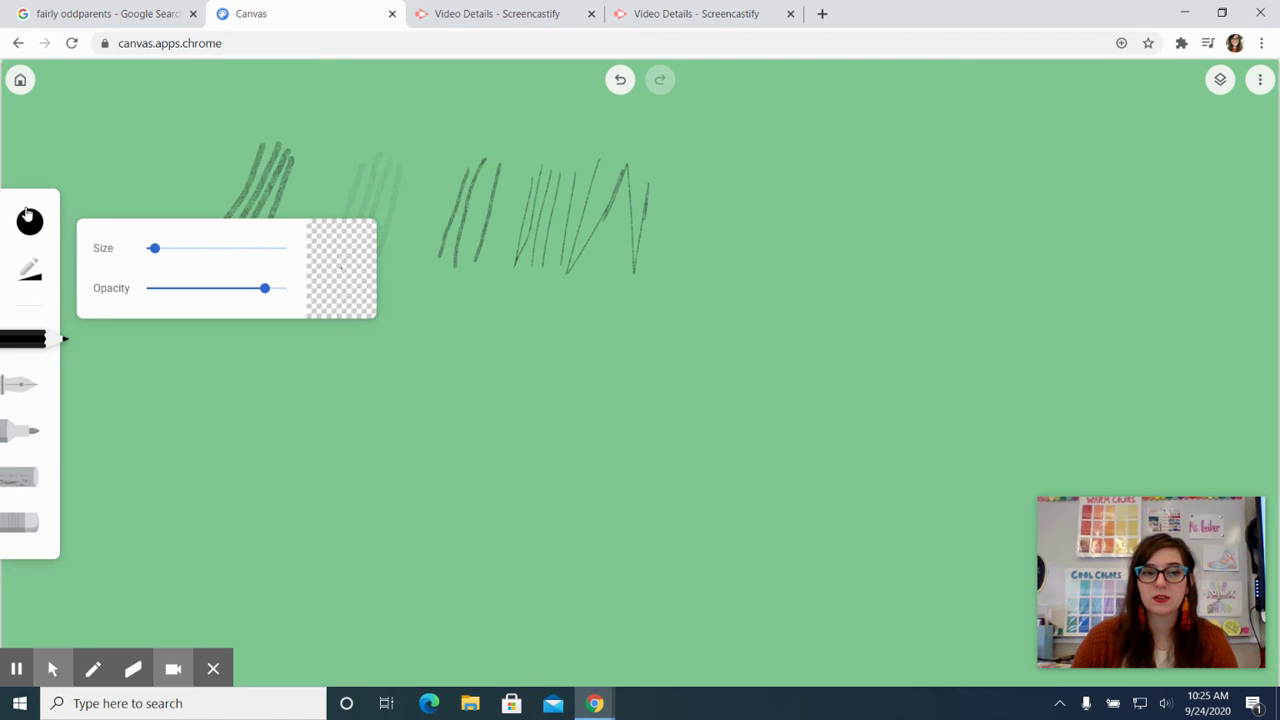
{"action": "left_click", "coordinate": [23, 390]}
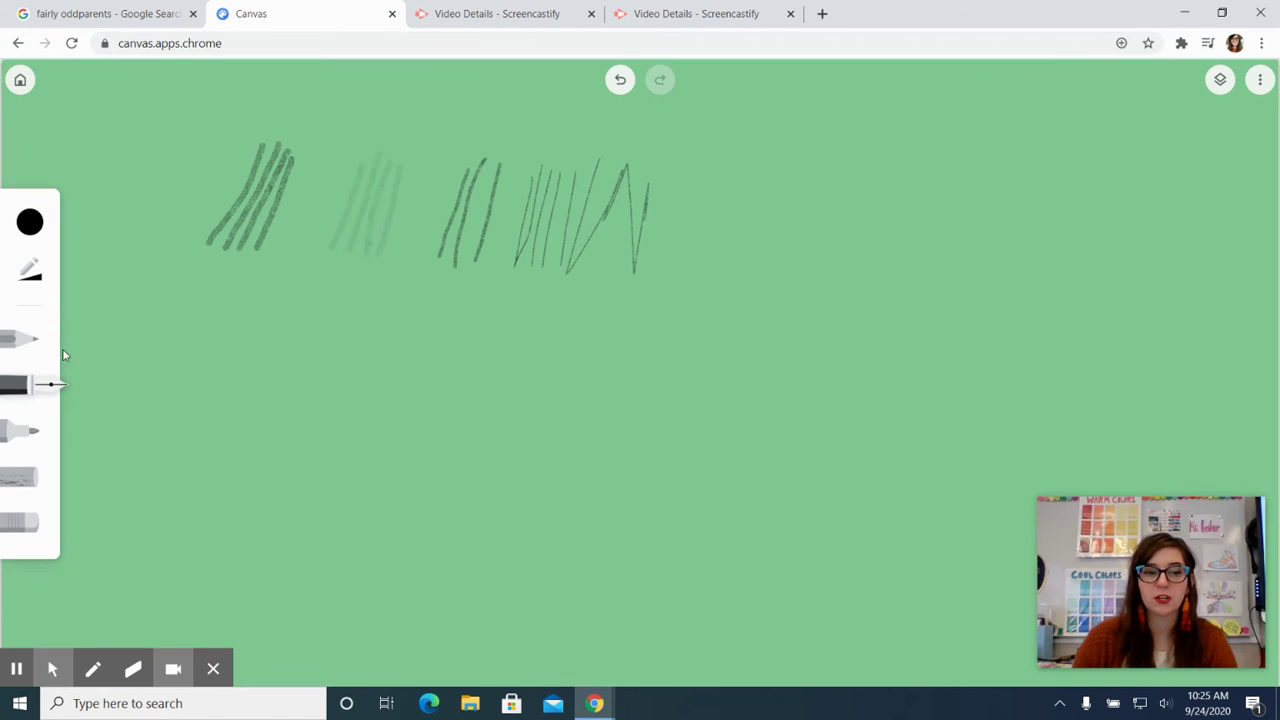
{"action": "left_click", "coordinate": [27, 270]}
- Enlarge the pen and draw thick black strokes below the pencil marks
{"action": "left_click_drag", "start_coordinate": [172, 249], "coordinate": [281, 254]}
{"action": "left_click", "coordinate": [247, 350]}
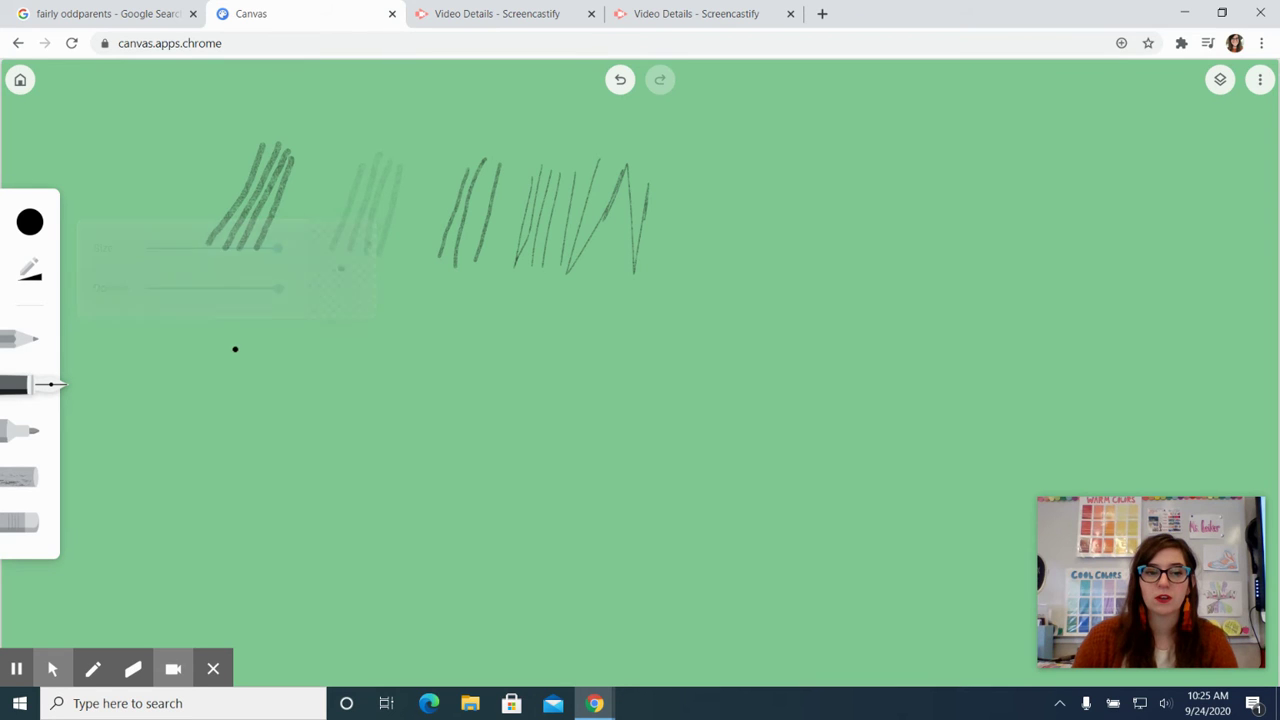
{"action": "mouse_move", "coordinate": [222, 303]}
{"action": "left_mouse_down"}
{"action": "mouse_move", "coordinate": [189, 407]}
{"action": "mouse_move", "coordinate": [231, 414]}
{"action": "mouse_move", "coordinate": [230, 425]}
{"action": "left_mouse_up"}
- Make the pen somewhat thinner and draw a second group of medium strokes
{"action": "left_click", "coordinate": [50, 284]}
{"action": "left_click_drag", "start_coordinate": [256, 252], "coordinate": [206, 248]}
{"action": "left_click_drag", "start_coordinate": [324, 338], "coordinate": [290, 419]}
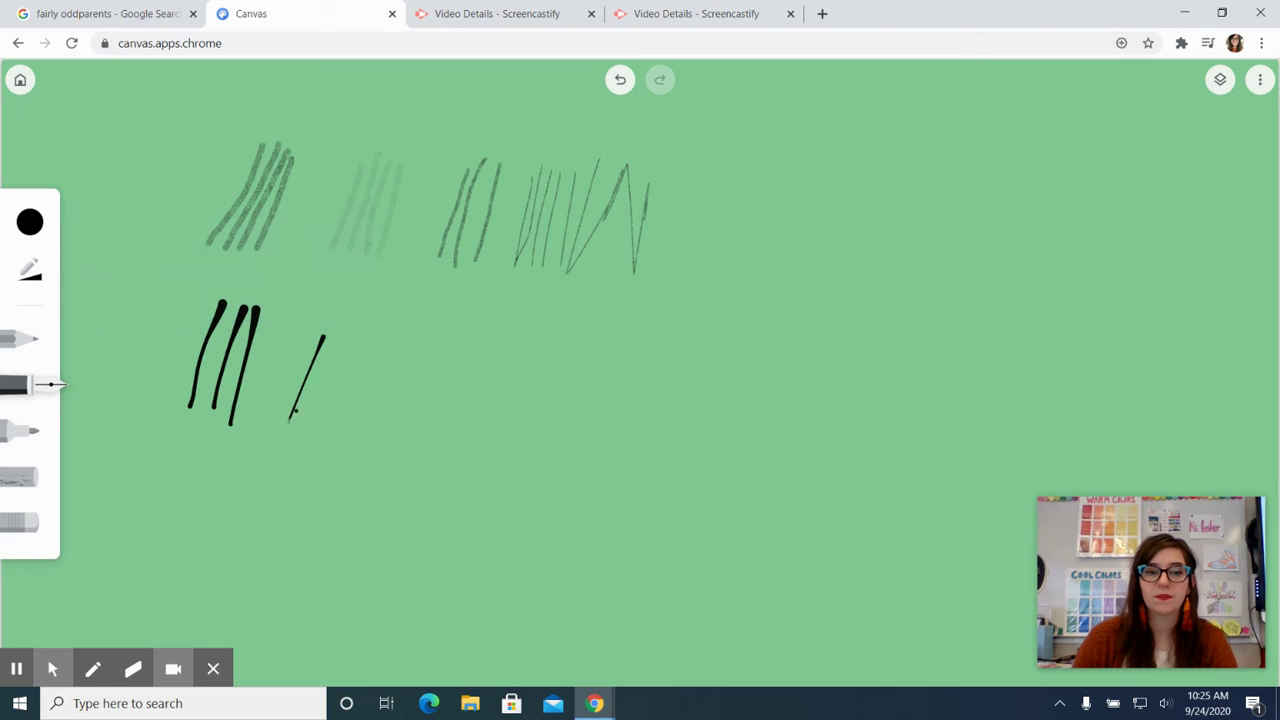
{"action": "left_click_drag", "start_coordinate": [320, 376], "coordinate": [316, 406]}
{"action": "mouse_move", "coordinate": [358, 300]}
{"action": "left_mouse_down"}
{"action": "mouse_move", "coordinate": [330, 408]}
{"action": "mouse_move", "coordinate": [340, 412]}
{"action": "left_mouse_up"}
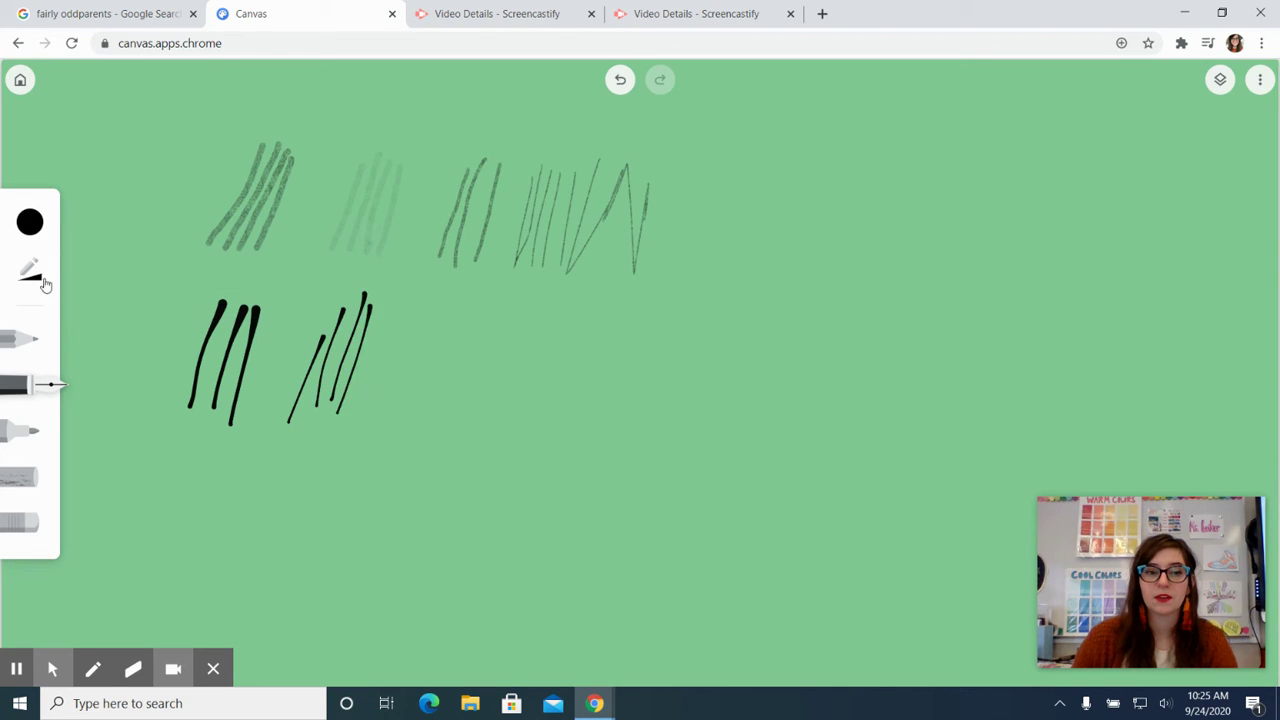
- Shrink the pen further and draw a third group of thin strokes
{"action": "left_click", "coordinate": [44, 282]}
{"action": "left_click", "coordinate": [154, 248]}
{"action": "mouse_move", "coordinate": [413, 318]}
{"action": "left_mouse_down"}
{"action": "mouse_move", "coordinate": [387, 435]}
{"action": "mouse_move", "coordinate": [432, 314]}
{"action": "mouse_move", "coordinate": [415, 402]}
{"action": "left_mouse_up"}
{"action": "mouse_move", "coordinate": [473, 305]}
{"action": "left_mouse_down"}
{"action": "mouse_move", "coordinate": [451, 413]}
{"action": "mouse_move", "coordinate": [489, 338]}
{"action": "mouse_move", "coordinate": [473, 398]}
{"action": "left_mouse_up"}
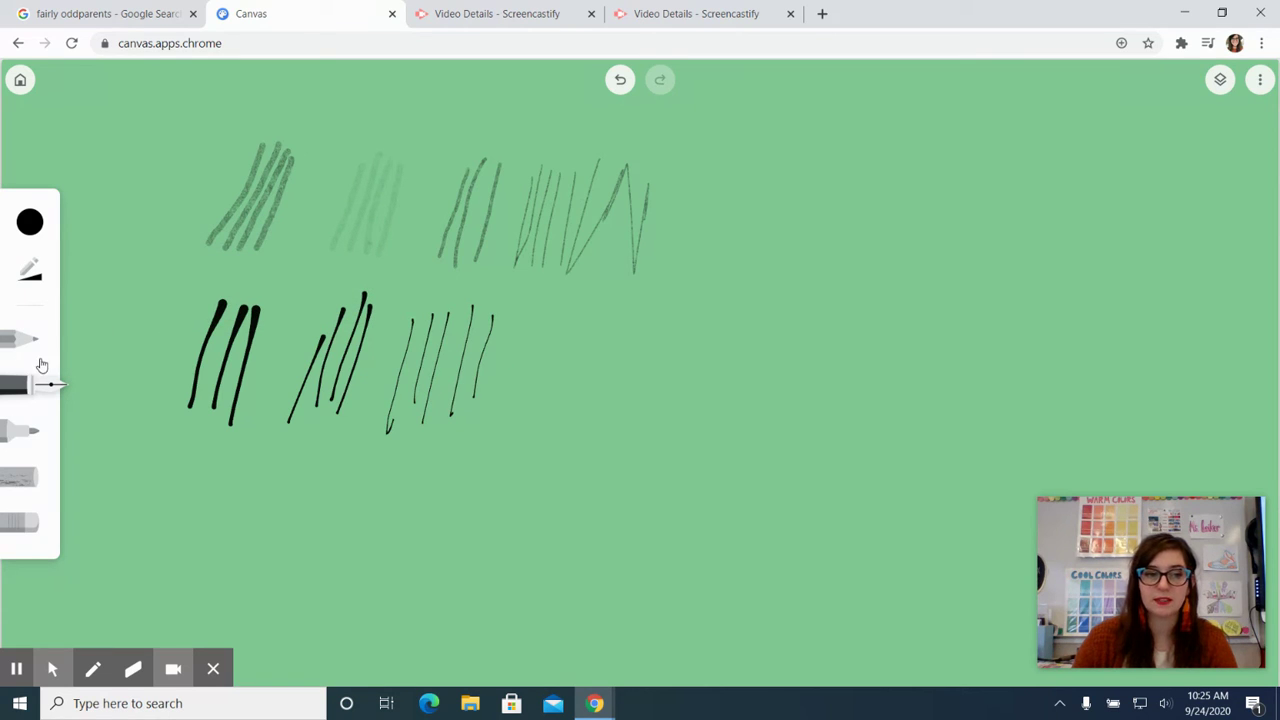
- Lower the pen opacity, draw faint strokes, then select the marker
{"action": "left_click", "coordinate": [30, 270]}
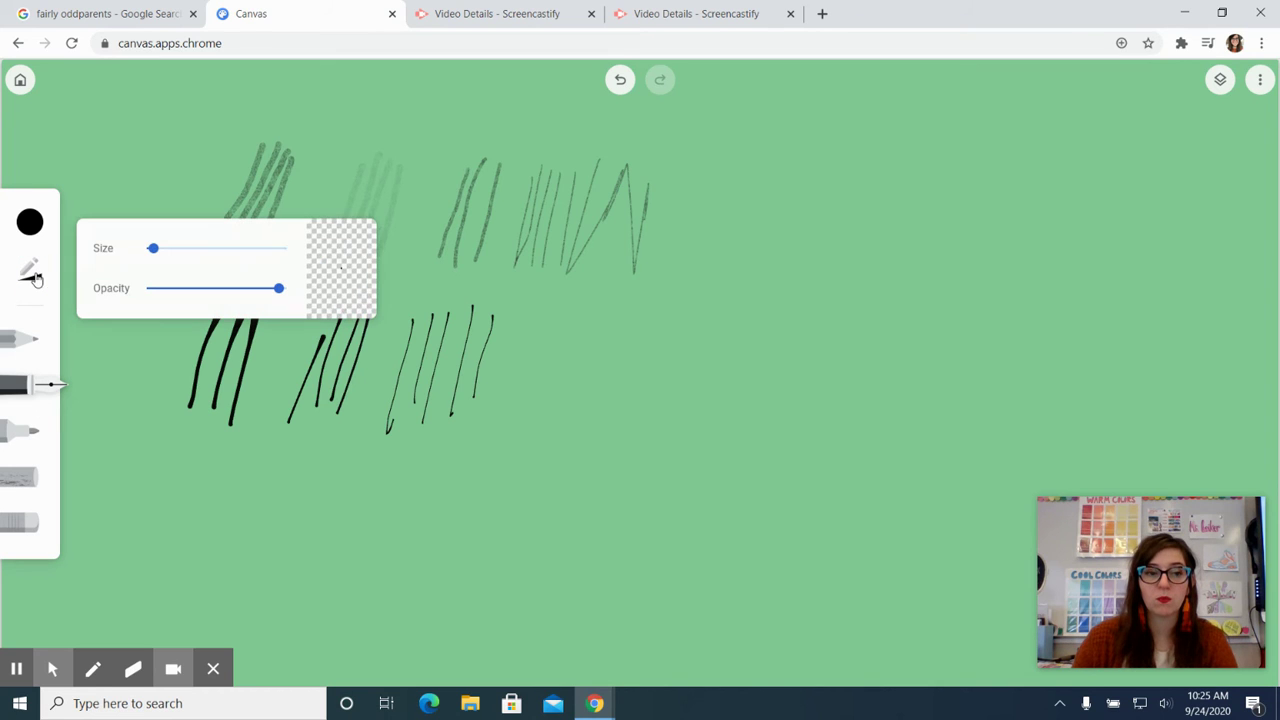
{"action": "left_click_drag", "start_coordinate": [278, 288], "coordinate": [180, 288]}
{"action": "left_click_drag", "start_coordinate": [514, 388], "coordinate": [529, 318]}
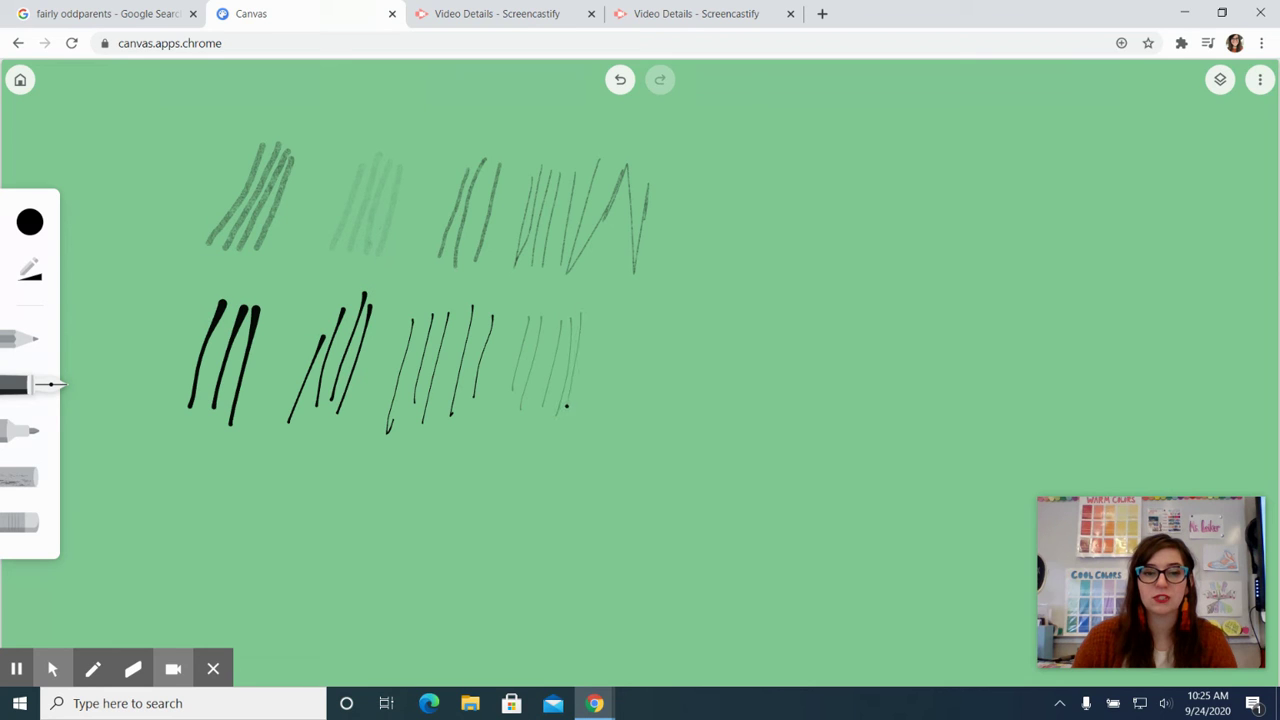
{"action": "left_click", "coordinate": [31, 271]}
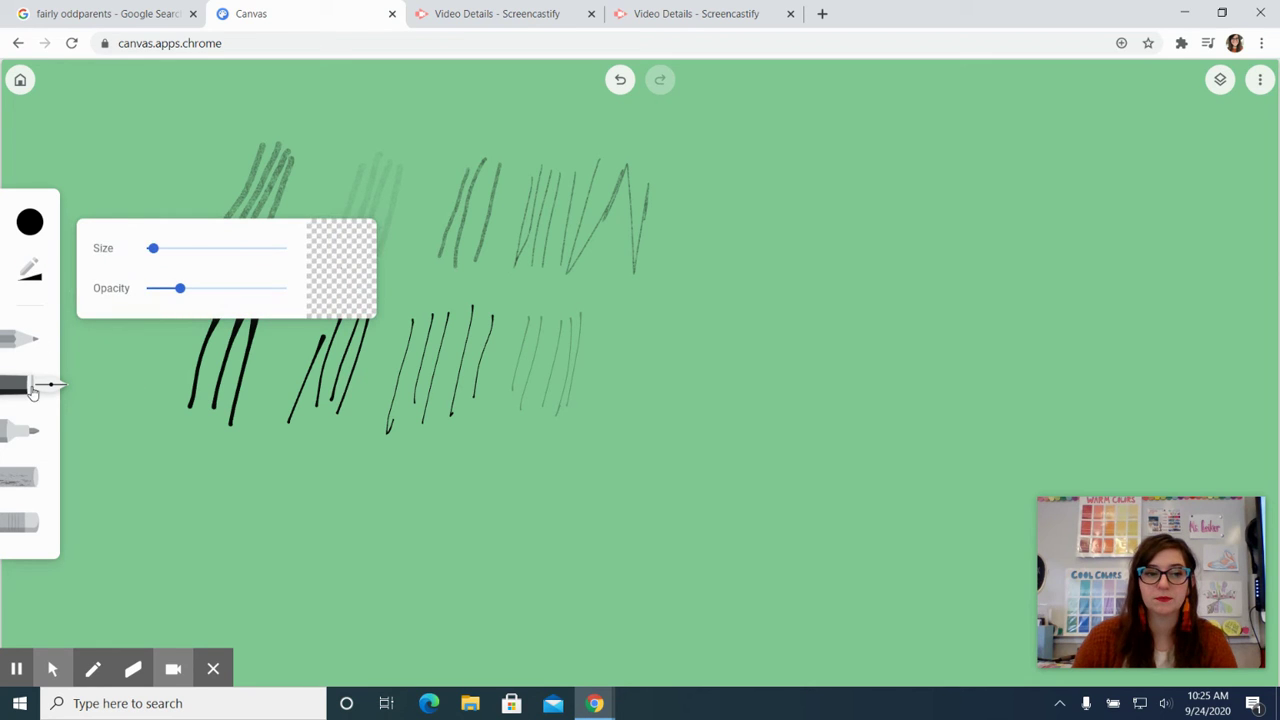
{"action": "left_click", "coordinate": [17, 443]}
- Set the marker to nearly maximum size and draw three thick strokes at bottom left
{"action": "left_click", "coordinate": [31, 270]}
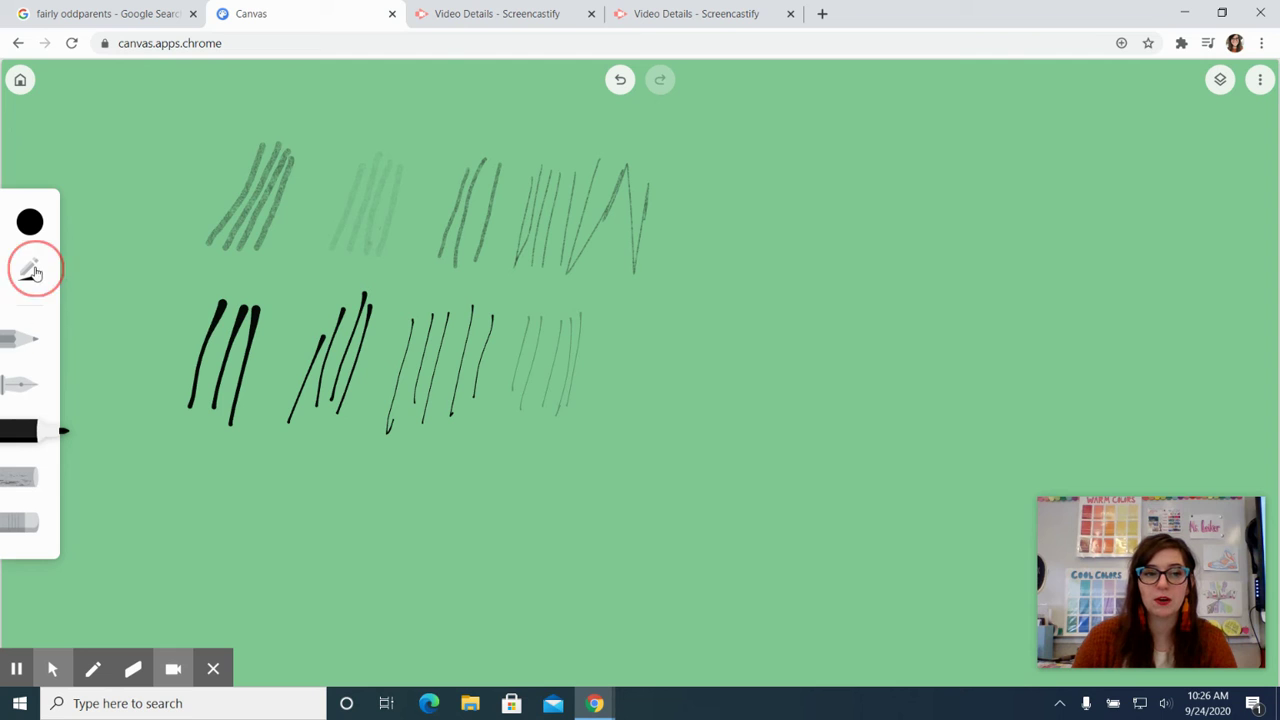
{"action": "left_click_drag", "start_coordinate": [179, 250], "coordinate": [274, 250]}
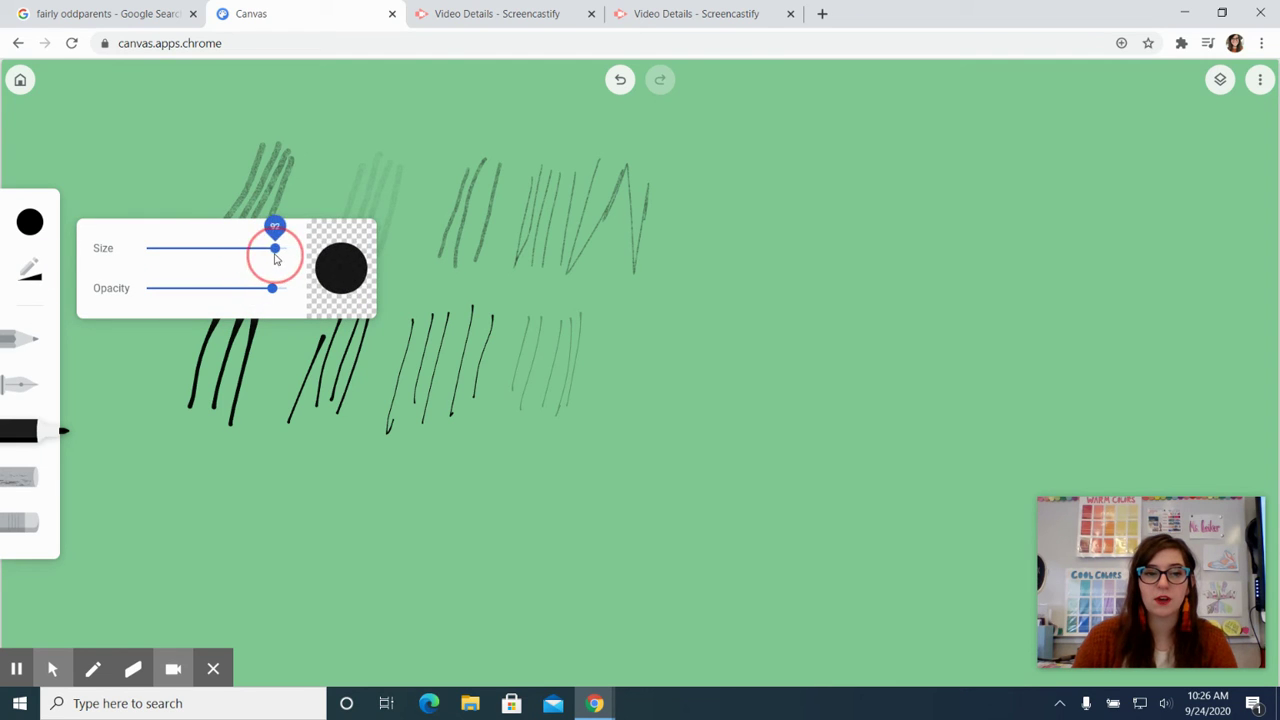
{"action": "left_click_drag", "start_coordinate": [200, 442], "coordinate": [152, 558]}
{"action": "left_click_drag", "start_coordinate": [252, 478], "coordinate": [205, 592]}
{"action": "left_click_drag", "start_coordinate": [306, 478], "coordinate": [270, 590]}
- Reduce the marker to about a third size and draw two medium strokes
{"action": "left_click", "coordinate": [31, 272]}
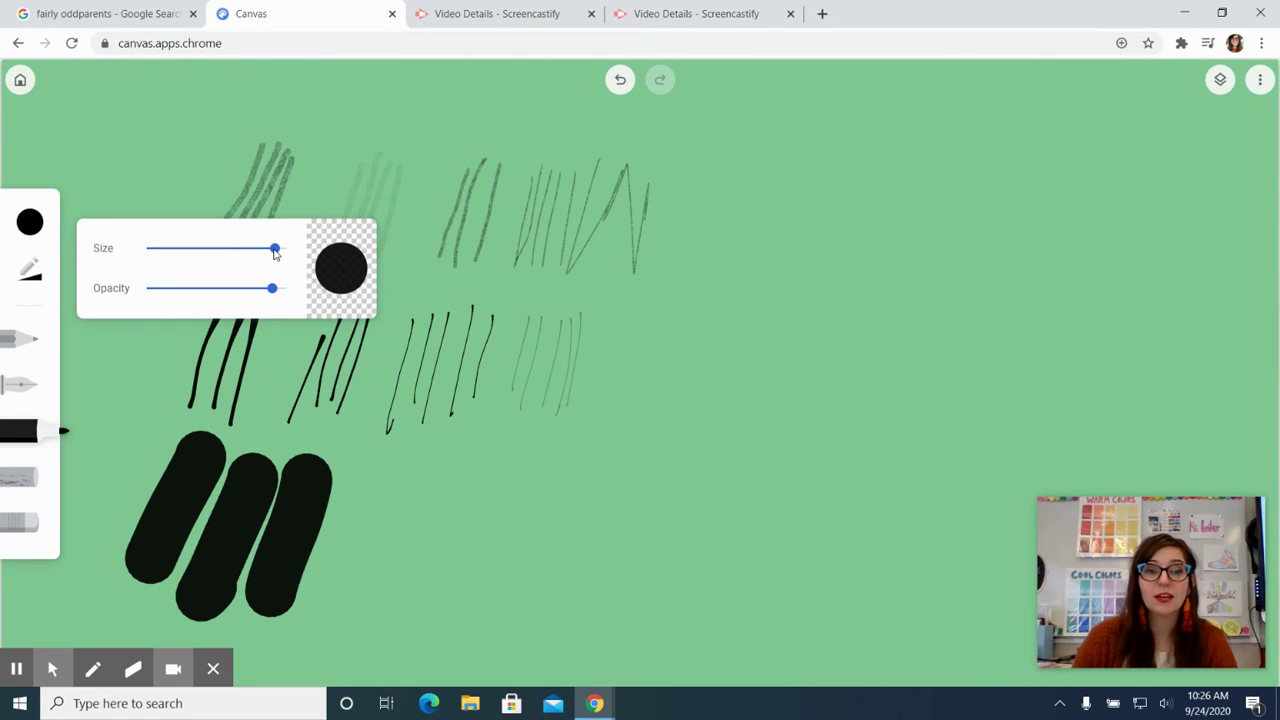
{"action": "left_click_drag", "start_coordinate": [275, 250], "coordinate": [206, 252]}
{"action": "left_click_drag", "start_coordinate": [418, 478], "coordinate": [370, 590]}
{"action": "left_click", "coordinate": [453, 496]}
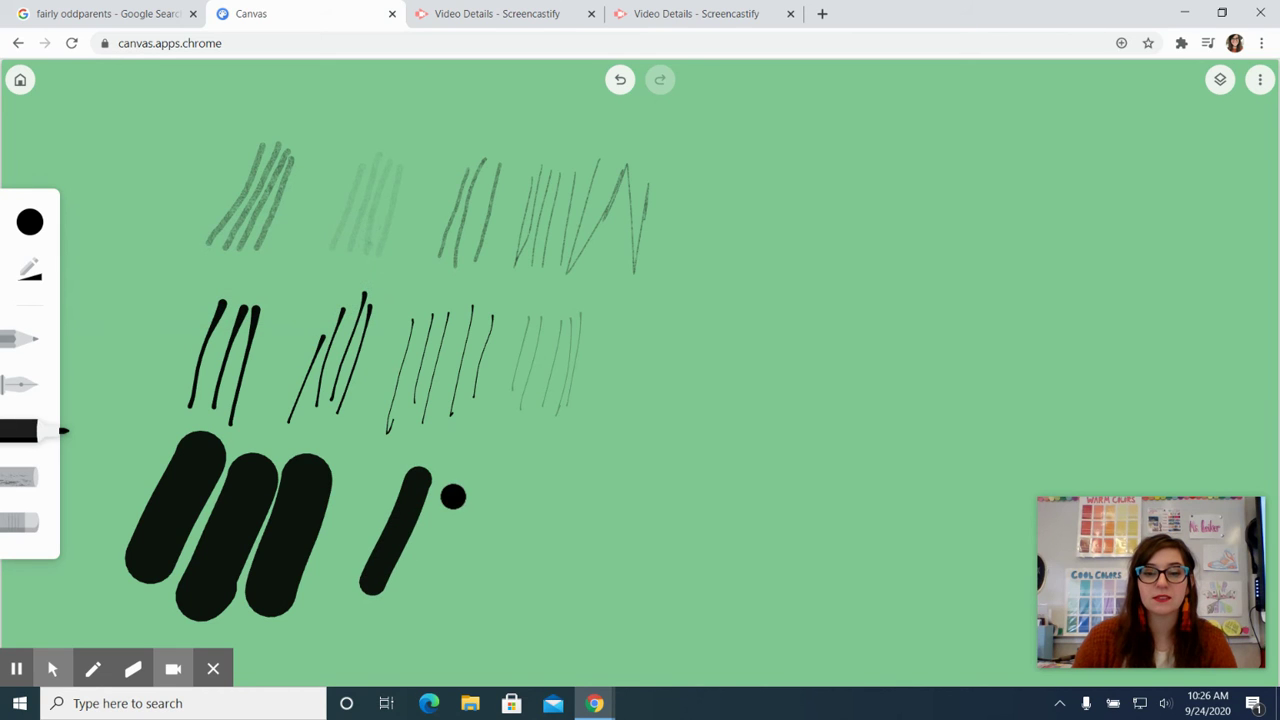
{"action": "left_click_drag", "start_coordinate": [453, 496], "coordinate": [420, 592]}
- Make the marker thinner and draw thin black strokes
{"action": "left_click", "coordinate": [31, 275]}
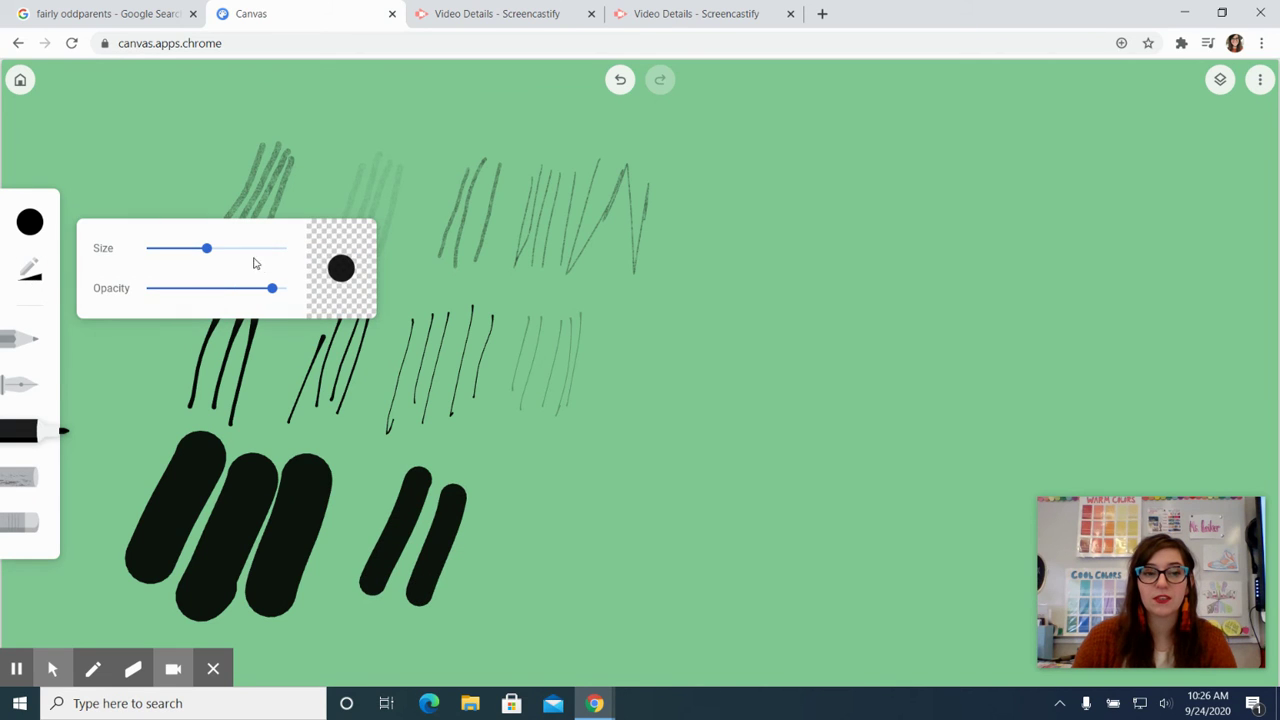
{"action": "left_click_drag", "start_coordinate": [206, 252], "coordinate": [154, 250]}
{"action": "mouse_move", "coordinate": [522, 492]}
{"action": "left_mouse_down"}
{"action": "mouse_move", "coordinate": [478, 586]}
{"action": "mouse_move", "coordinate": [512, 578]}
{"action": "left_mouse_up"}
{"action": "left_click_drag", "start_coordinate": [580, 474], "coordinate": [554, 582]}
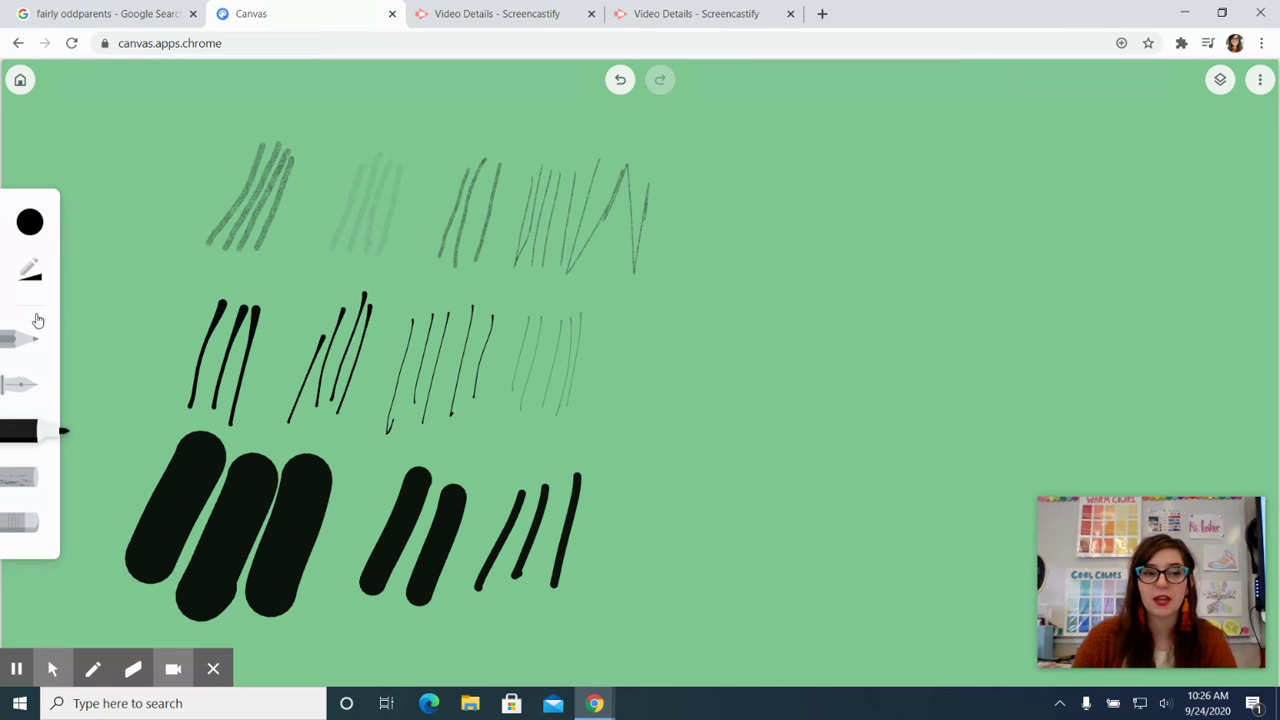
- Drop marker opacity to nearly transparent, draw a faint stroke cluster, then pick the chalk
{"action": "left_click", "coordinate": [32, 268]}
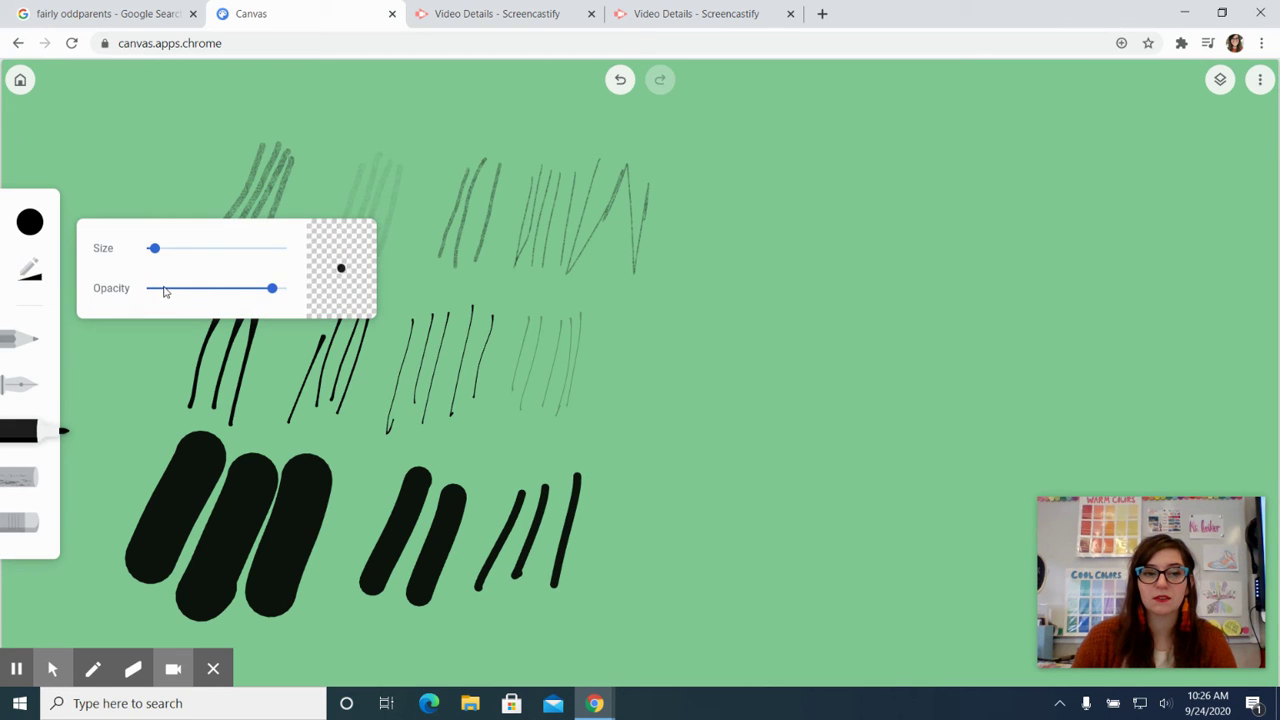
{"action": "left_click", "coordinate": [166, 289]}
{"action": "left_click_drag", "start_coordinate": [619, 494], "coordinate": [604, 564]}
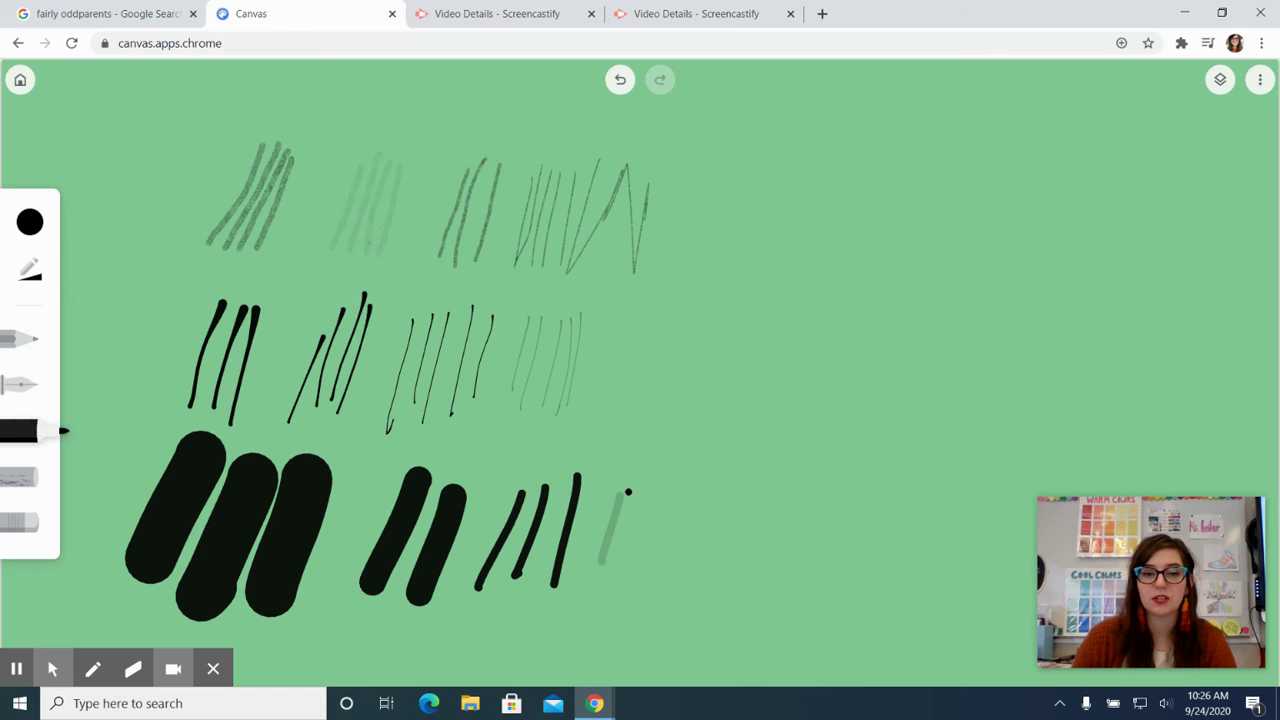
{"action": "mouse_move", "coordinate": [638, 470]}
{"action": "left_mouse_down"}
{"action": "mouse_move", "coordinate": [614, 582]}
{"action": "mouse_move", "coordinate": [630, 578]}
{"action": "left_mouse_up"}
{"action": "mouse_move", "coordinate": [657, 490]}
{"action": "left_mouse_down"}
{"action": "mouse_move", "coordinate": [634, 586]}
{"action": "mouse_move", "coordinate": [659, 566]}
{"action": "left_mouse_up"}
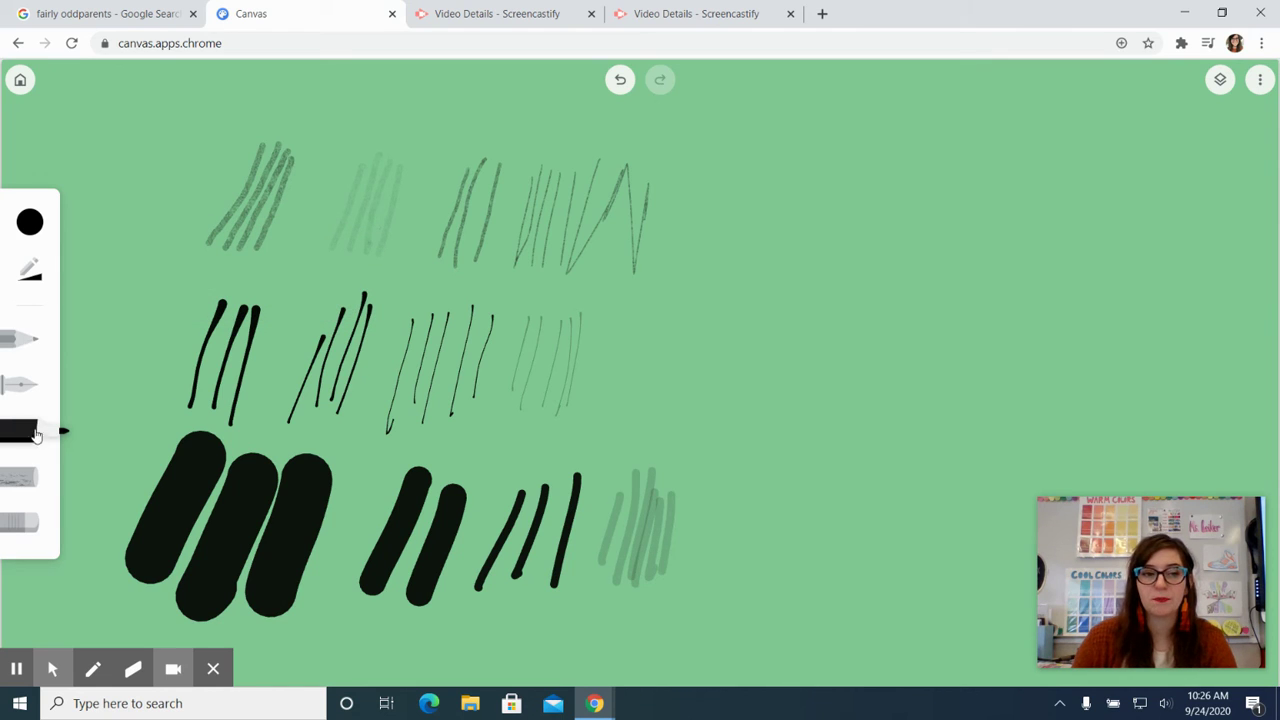
{"action": "left_click", "coordinate": [26, 484]}
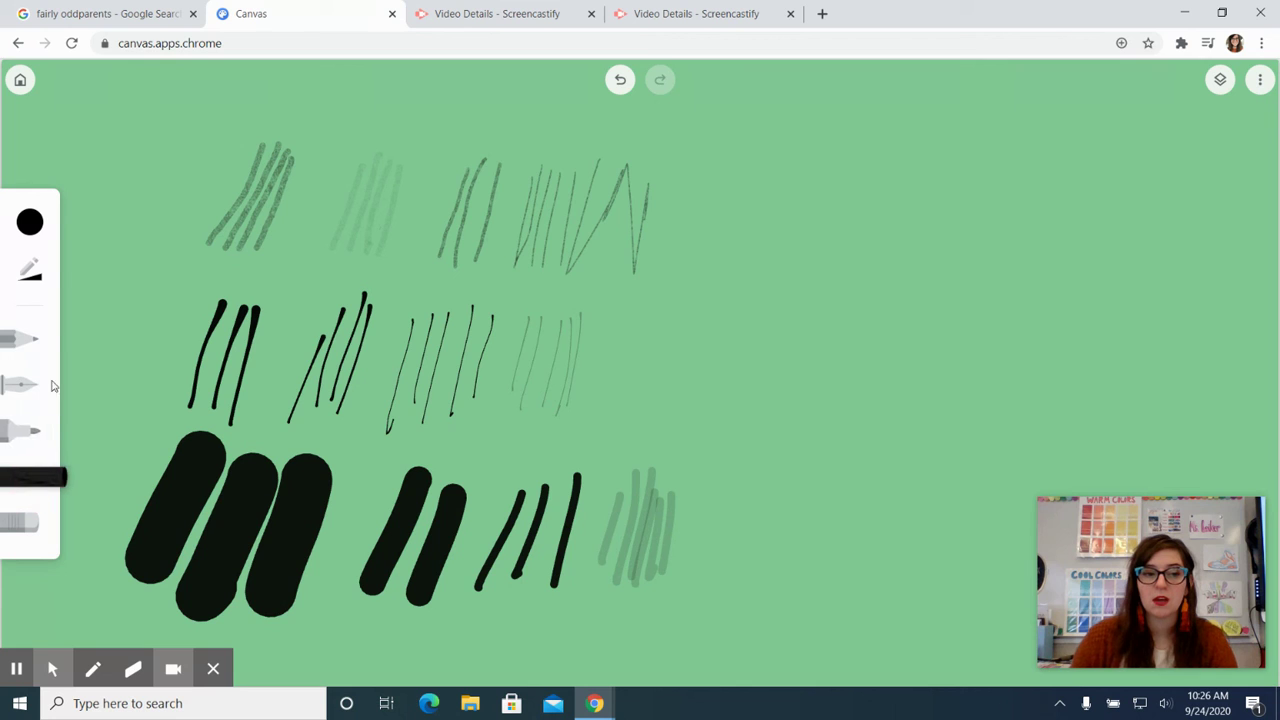
- Set the chalk to maximum size and paint four wide strokes at upper right
{"action": "left_click", "coordinate": [34, 271]}
{"action": "mouse_move", "coordinate": [200, 250]}
{"action": "left_mouse_down"}
{"action": "mouse_move", "coordinate": [286, 263]}
{"action": "mouse_move", "coordinate": [278, 294]}
{"action": "mouse_move", "coordinate": [297, 289]}
{"action": "left_mouse_up"}
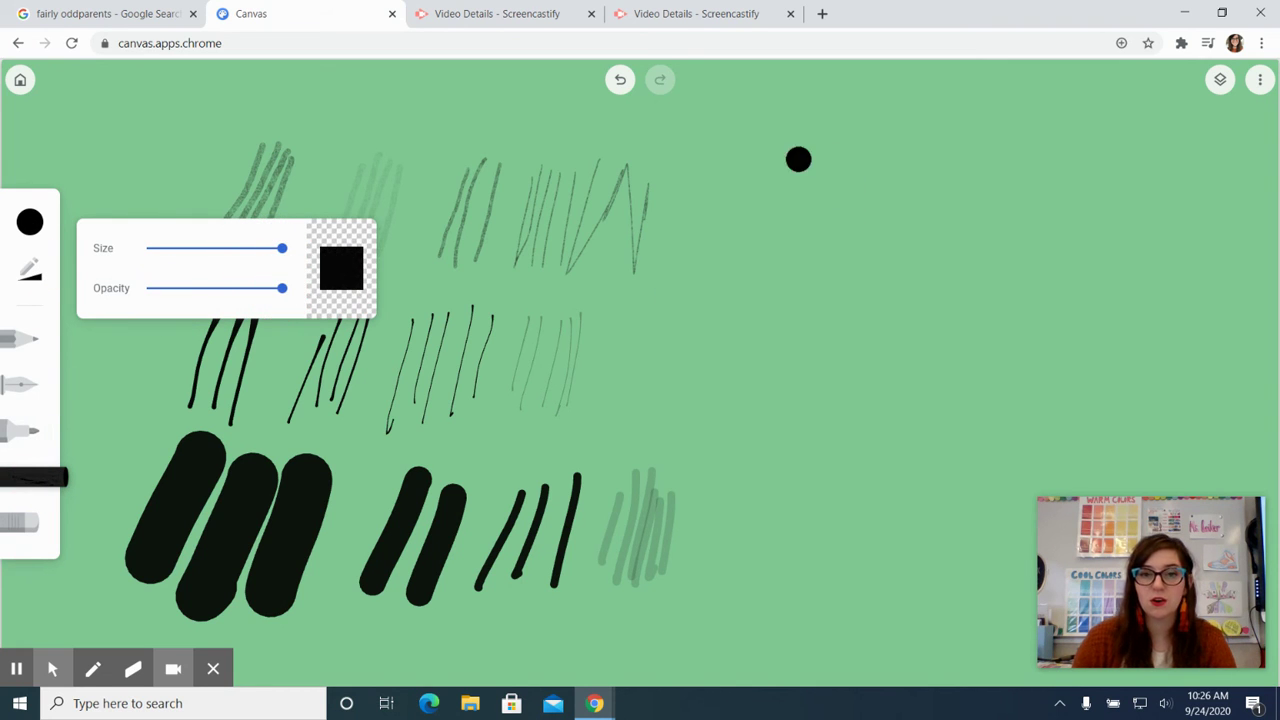
{"action": "left_click_drag", "start_coordinate": [805, 135], "coordinate": [774, 278]}
{"action": "left_click_drag", "start_coordinate": [866, 112], "coordinate": [820, 272]}
{"action": "left_click_drag", "start_coordinate": [914, 117], "coordinate": [864, 270]}
{"action": "left_click_drag", "start_coordinate": [971, 118], "coordinate": [926, 274]}
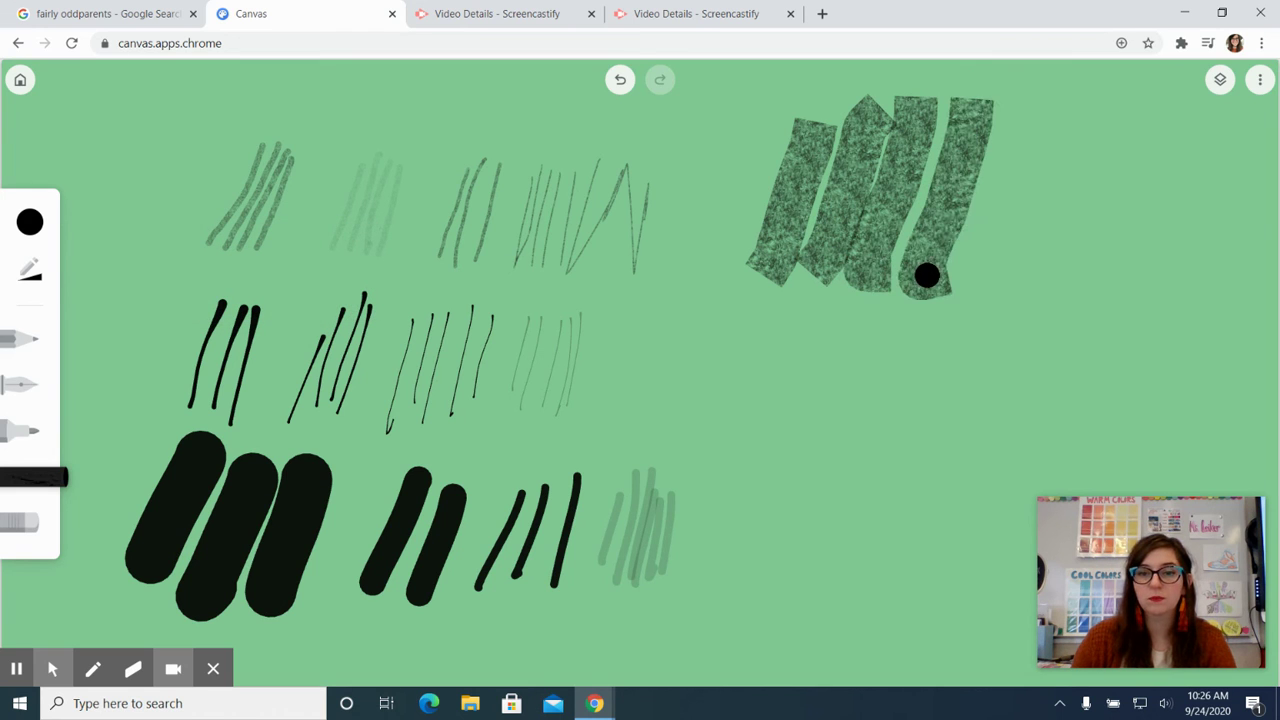
- Reduce the chalk size and paint two narrower strokes to the right
{"action": "left_click", "coordinate": [46, 273]}
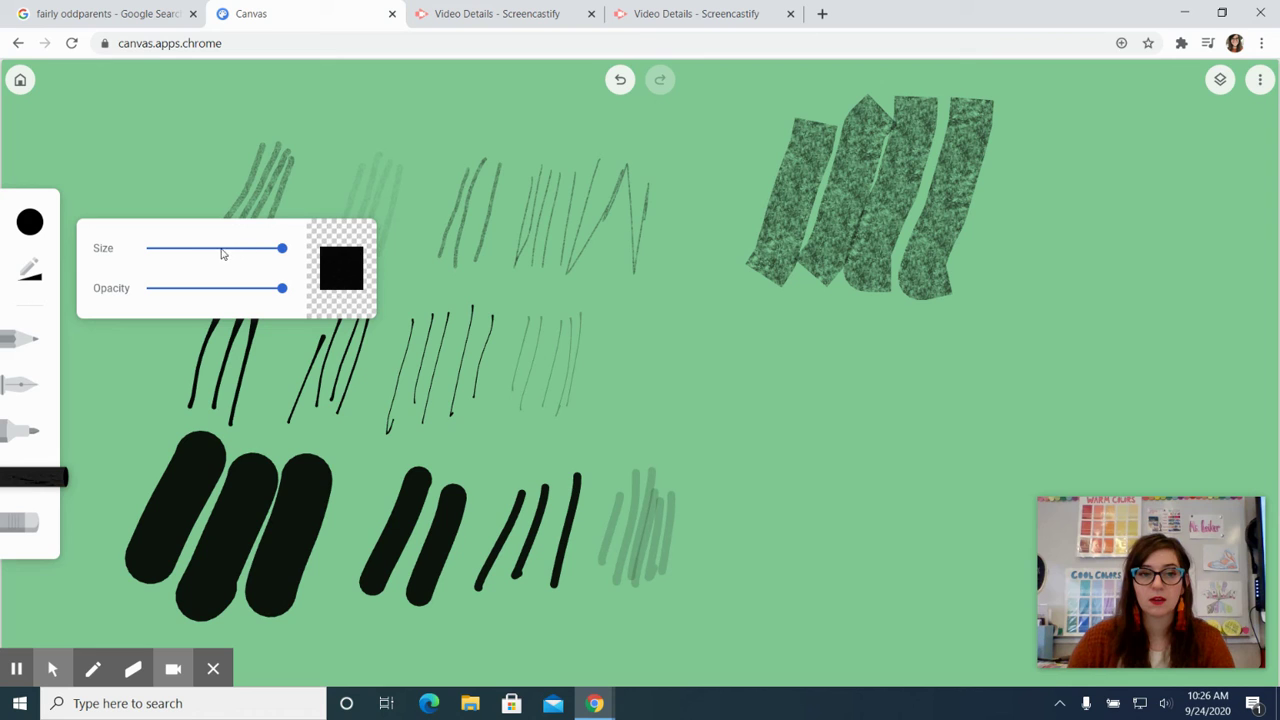
{"action": "left_click", "coordinate": [222, 254]}
{"action": "left_click_drag", "start_coordinate": [1033, 157], "coordinate": [1014, 286]}
{"action": "left_click_drag", "start_coordinate": [1062, 176], "coordinate": [1049, 260]}
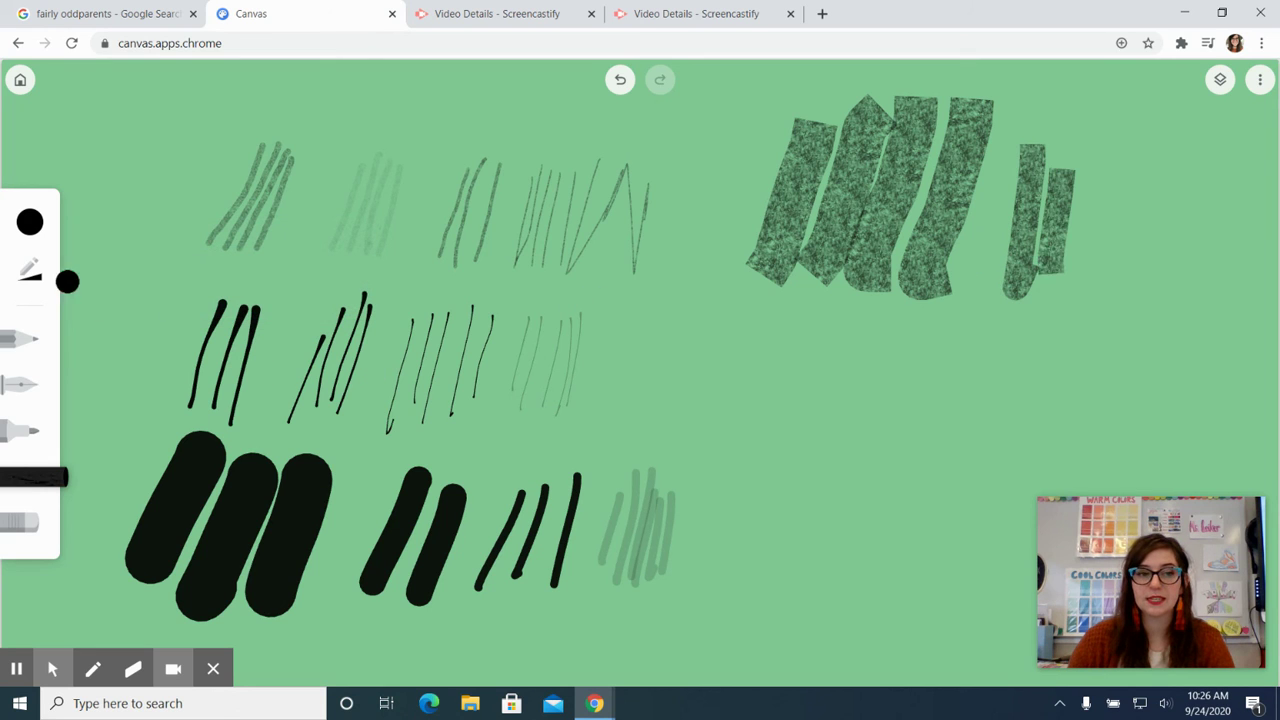
- Shrink the chalk further and draw thin strokes further right
{"action": "left_click", "coordinate": [35, 275]}
{"action": "left_click", "coordinate": [152, 254]}
{"action": "mouse_move", "coordinate": [1142, 174]}
{"action": "left_mouse_down"}
{"action": "mouse_move", "coordinate": [1116, 306]}
{"action": "mouse_move", "coordinate": [1146, 274]}
{"action": "left_mouse_up"}
{"action": "left_click_drag", "start_coordinate": [1194, 124], "coordinate": [1186, 234]}
- Lower the chalk opacity and draw a faint stroke at the far right
{"action": "left_click", "coordinate": [30, 280]}
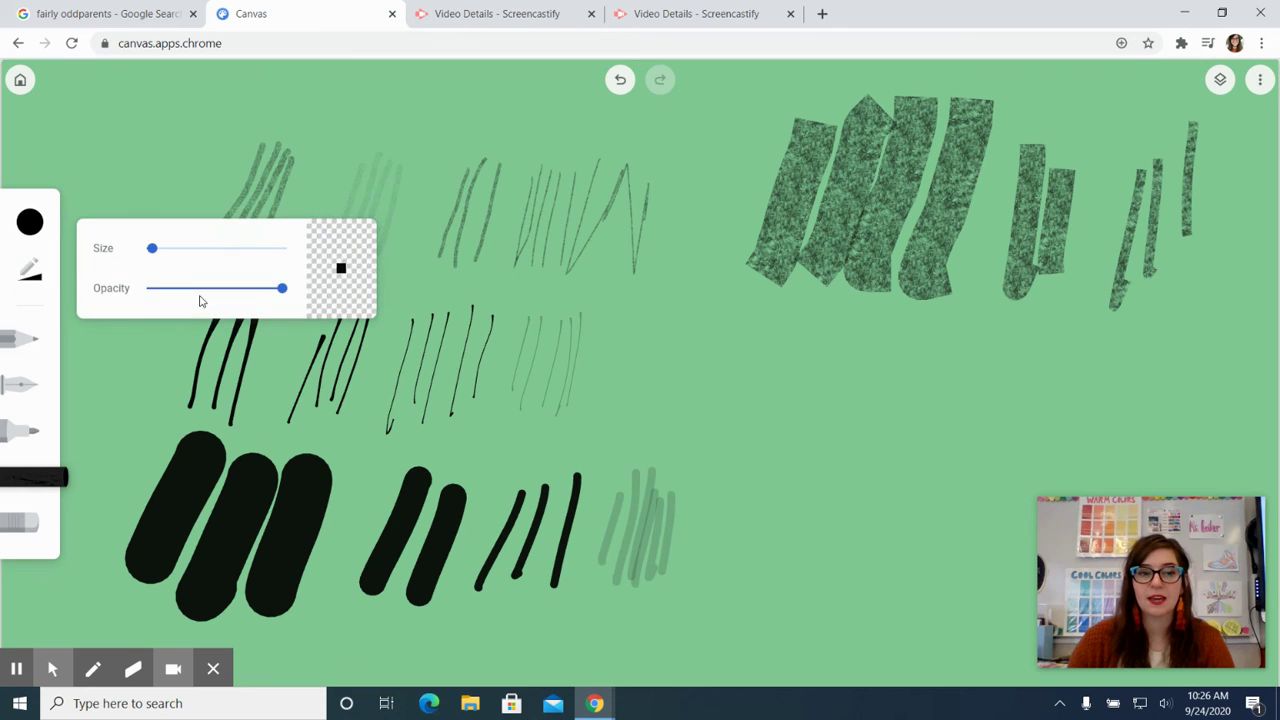
{"action": "left_click", "coordinate": [154, 287]}
{"action": "left_click_drag", "start_coordinate": [1220, 160], "coordinate": [1167, 330]}
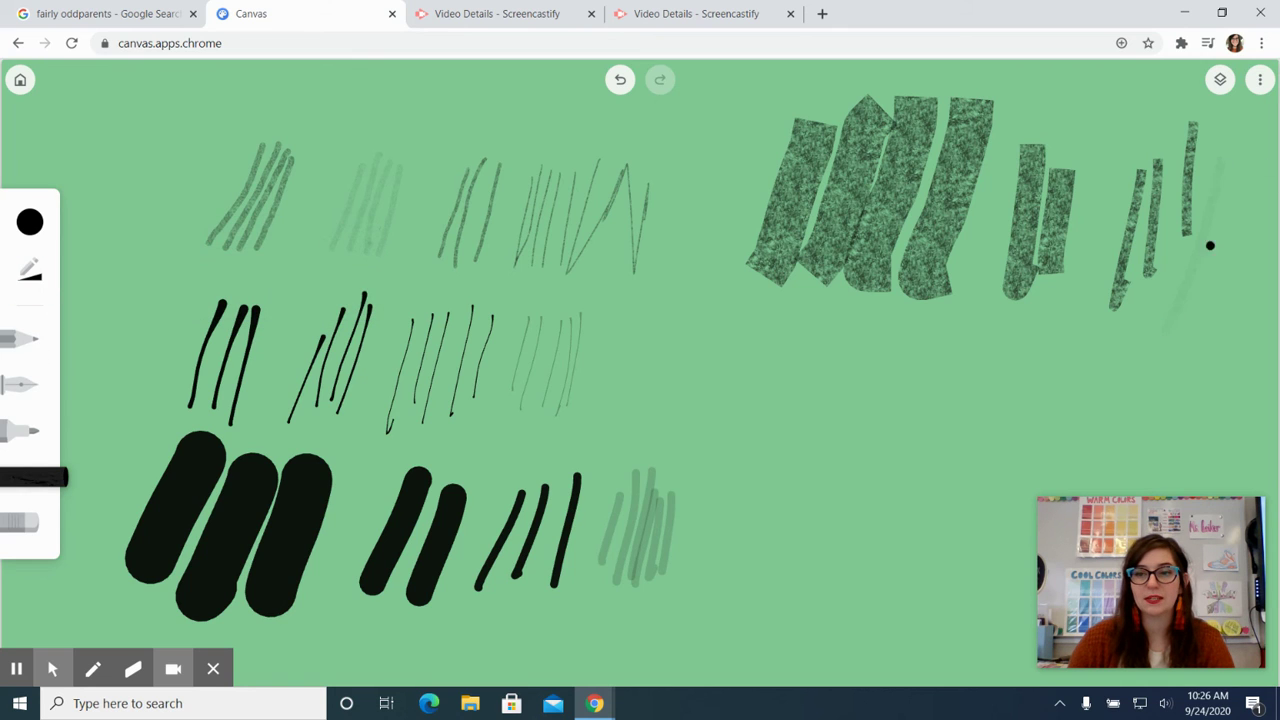
- Erase the thin chalk stroke, then enlarge the eraser to maximum and wipe the wide strokes
{"action": "left_click", "coordinate": [18, 520]}
{"action": "mouse_move", "coordinate": [1186, 134]}
{"action": "left_mouse_down"}
{"action": "mouse_move", "coordinate": [1197, 209]}
{"action": "mouse_move", "coordinate": [1188, 181]}
{"action": "mouse_move", "coordinate": [1177, 260]}
{"action": "mouse_move", "coordinate": [971, 177]}
{"action": "mouse_move", "coordinate": [926, 226]}
{"action": "mouse_move", "coordinate": [994, 102]}
{"action": "mouse_move", "coordinate": [1029, 178]}
{"action": "mouse_move", "coordinate": [1026, 163]}
{"action": "mouse_move", "coordinate": [1012, 184]}
{"action": "mouse_move", "coordinate": [1037, 151]}
{"action": "mouse_move", "coordinate": [1014, 200]}
{"action": "mouse_move", "coordinate": [1029, 186]}
{"action": "mouse_move", "coordinate": [1013, 263]}
{"action": "mouse_move", "coordinate": [1035, 272]}
{"action": "left_mouse_up"}
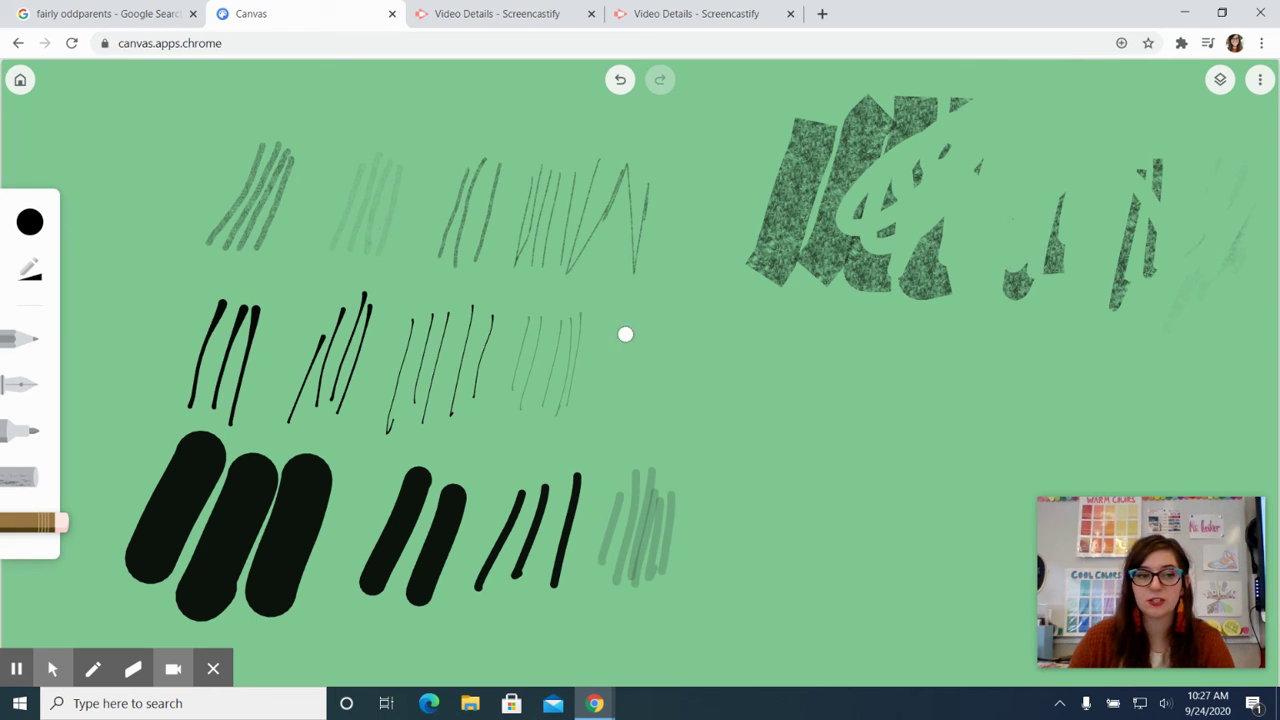
{"action": "left_click", "coordinate": [28, 535]}
{"action": "left_click", "coordinate": [30, 270]}
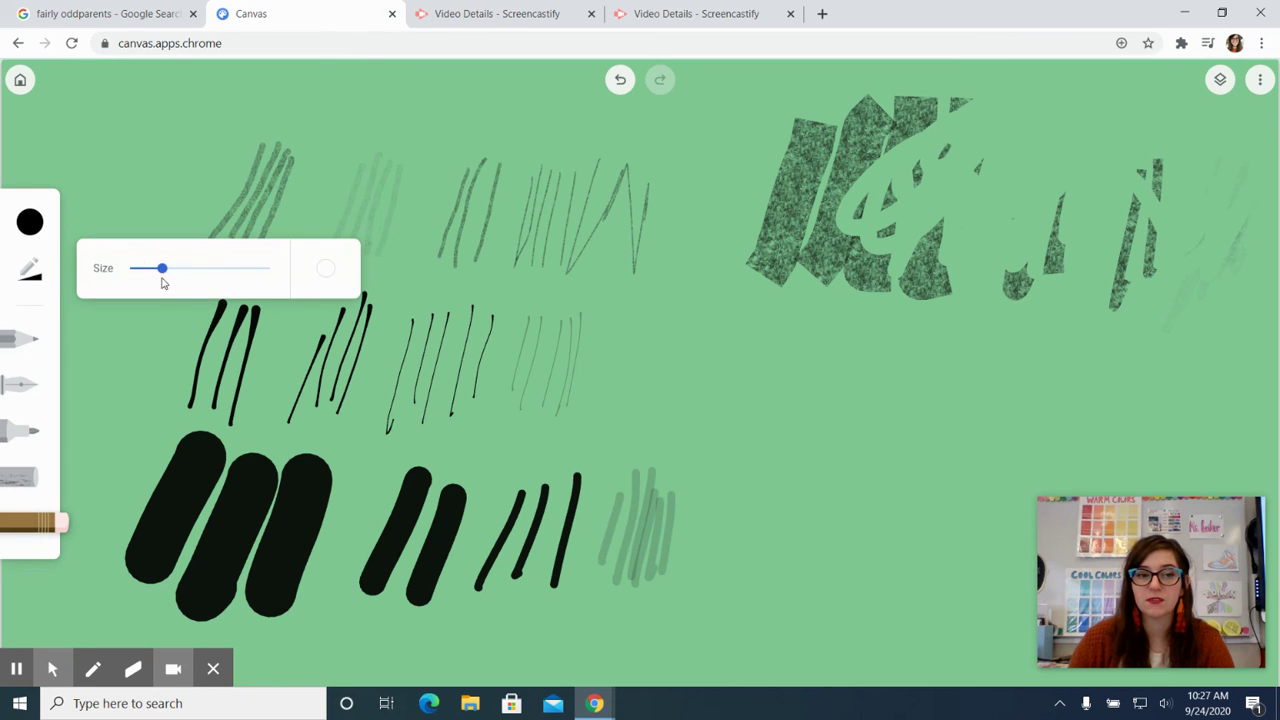
{"action": "left_click", "coordinate": [176, 268]}
{"action": "left_click_drag", "start_coordinate": [228, 282], "coordinate": [270, 268]}
{"action": "mouse_move", "coordinate": [789, 154]}
{"action": "left_mouse_down"}
{"action": "mouse_move", "coordinate": [857, 89]}
{"action": "mouse_move", "coordinate": [894, 99]}
{"action": "mouse_move", "coordinate": [866, 266]}
{"action": "left_mouse_up"}
- Shrink the eraser to minimum size and erase a remaining chalk tip
{"action": "left_click", "coordinate": [30, 270]}
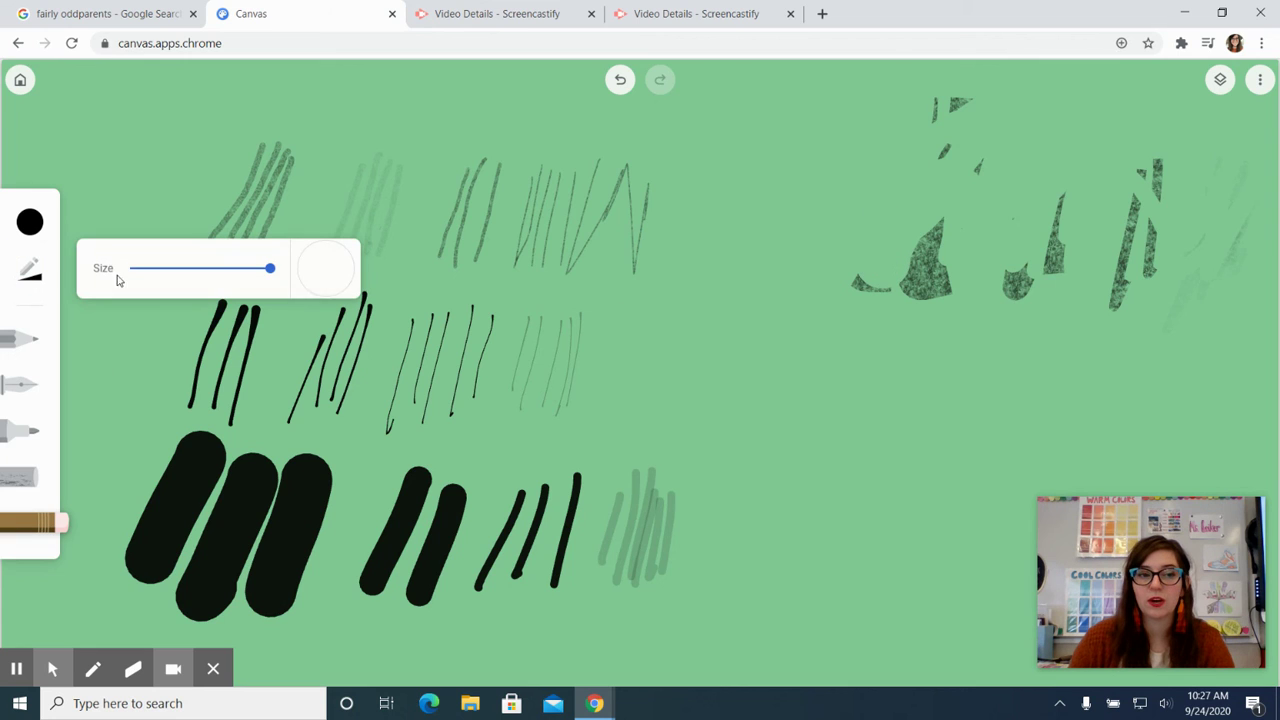
{"action": "left_click", "coordinate": [138, 270]}
{"action": "mouse_move", "coordinate": [860, 269]}
{"action": "left_mouse_down"}
{"action": "mouse_move", "coordinate": [861, 283]}
{"action": "mouse_move", "coordinate": [927, 215]}
{"action": "mouse_move", "coordinate": [906, 292]}
{"action": "mouse_move", "coordinate": [937, 231]}
{"action": "mouse_move", "coordinate": [952, 316]}
{"action": "mouse_move", "coordinate": [920, 240]}
{"action": "mouse_move", "coordinate": [924, 276]}
{"action": "left_mouse_up"}
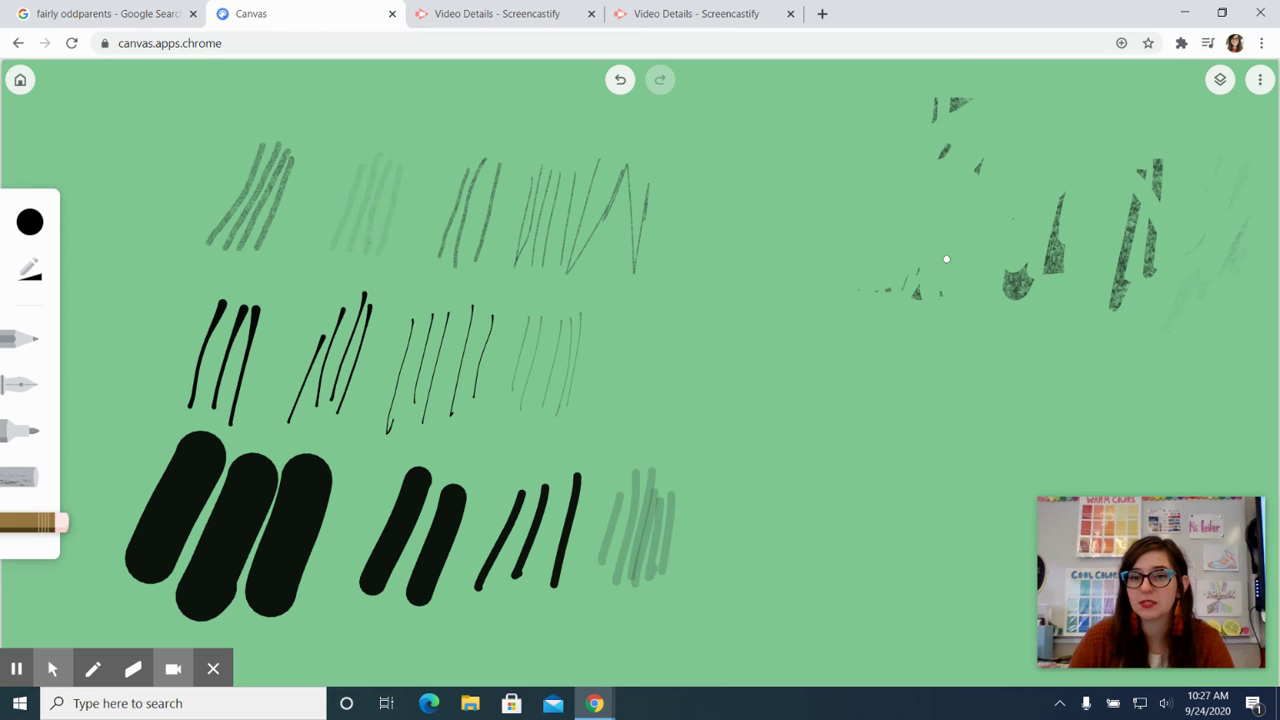
- Return to the eraser and rub out part of the faint marker strokes
{"action": "left_click", "coordinate": [25, 519]}
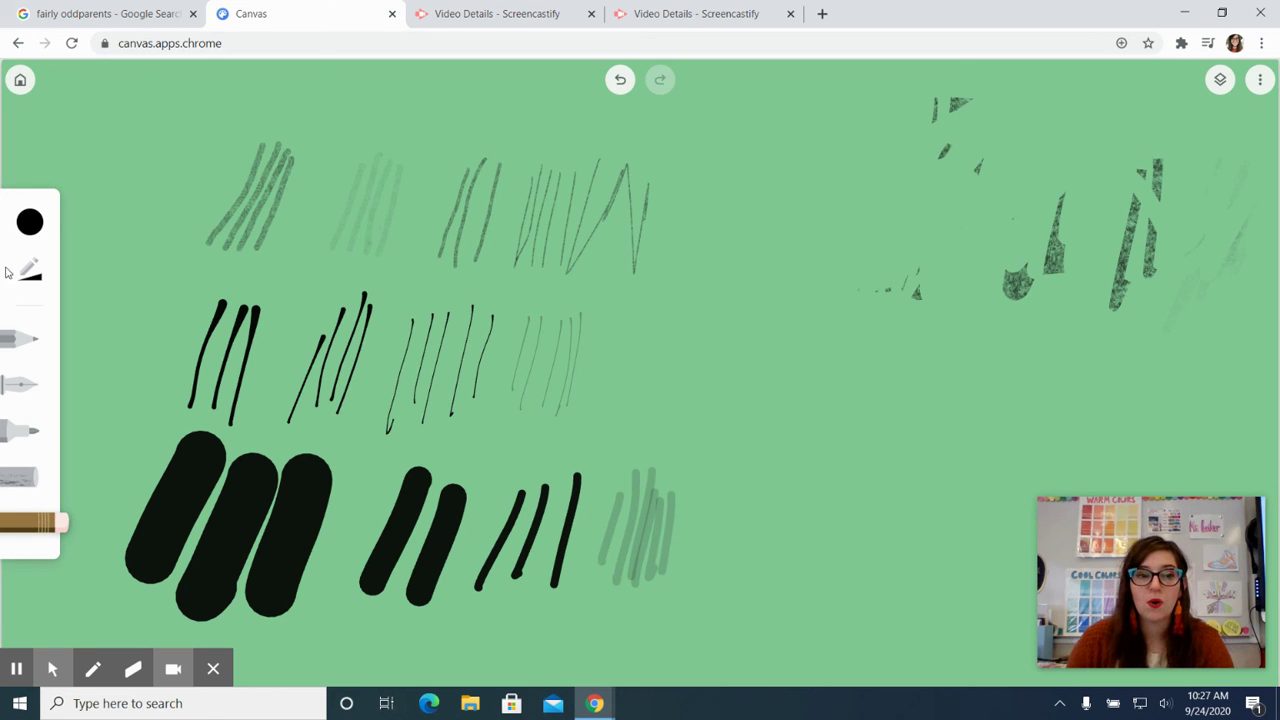
{"action": "left_click", "coordinate": [30, 222]}
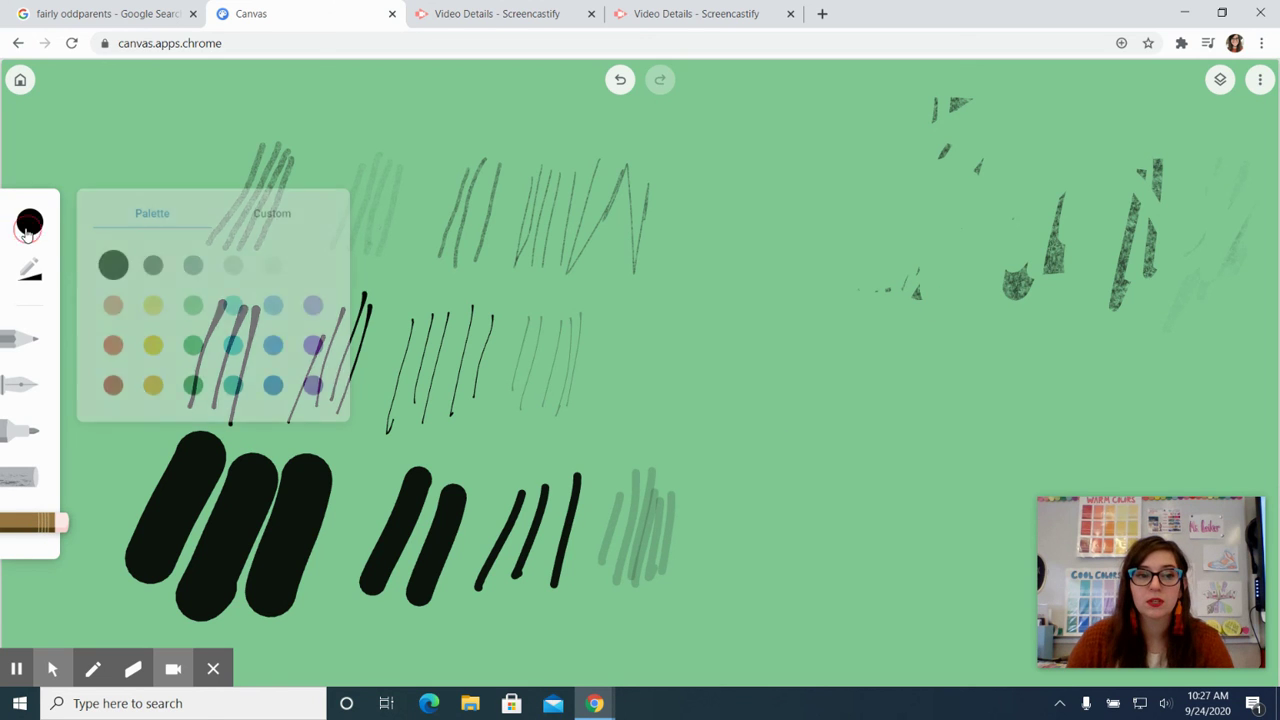
{"action": "left_click", "coordinate": [12, 337]}
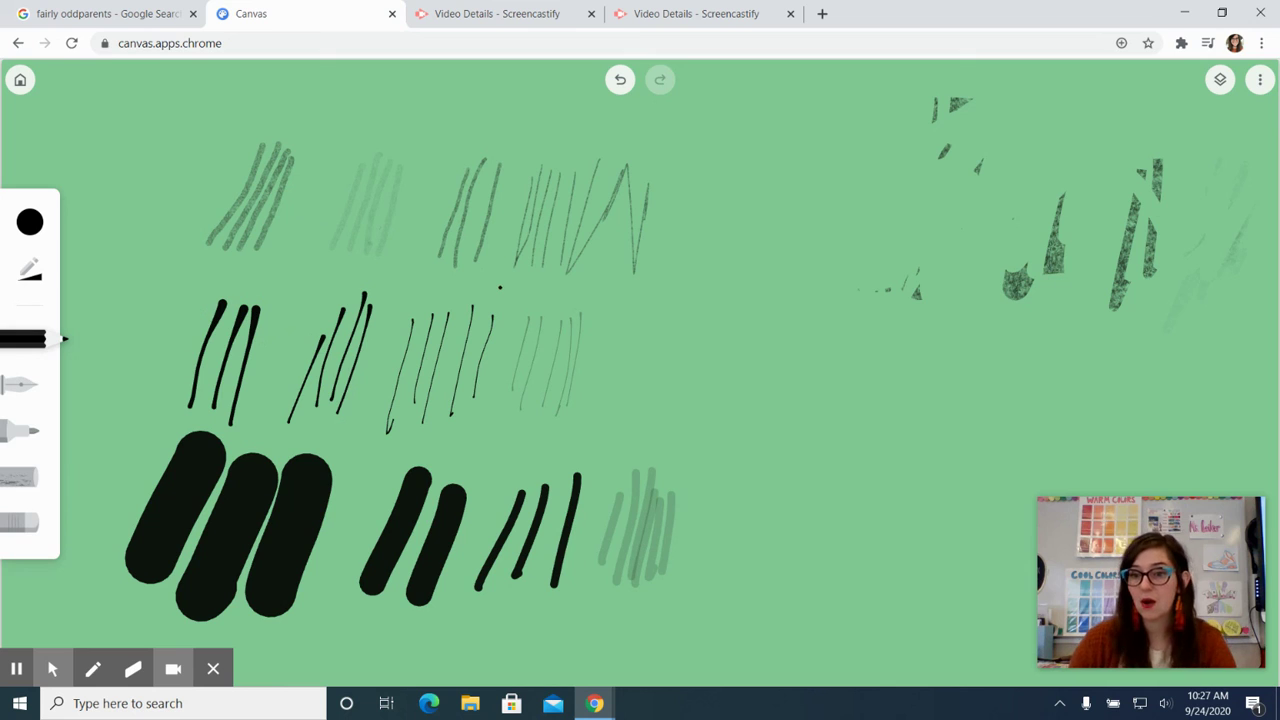
{"action": "left_click", "coordinate": [33, 527]}
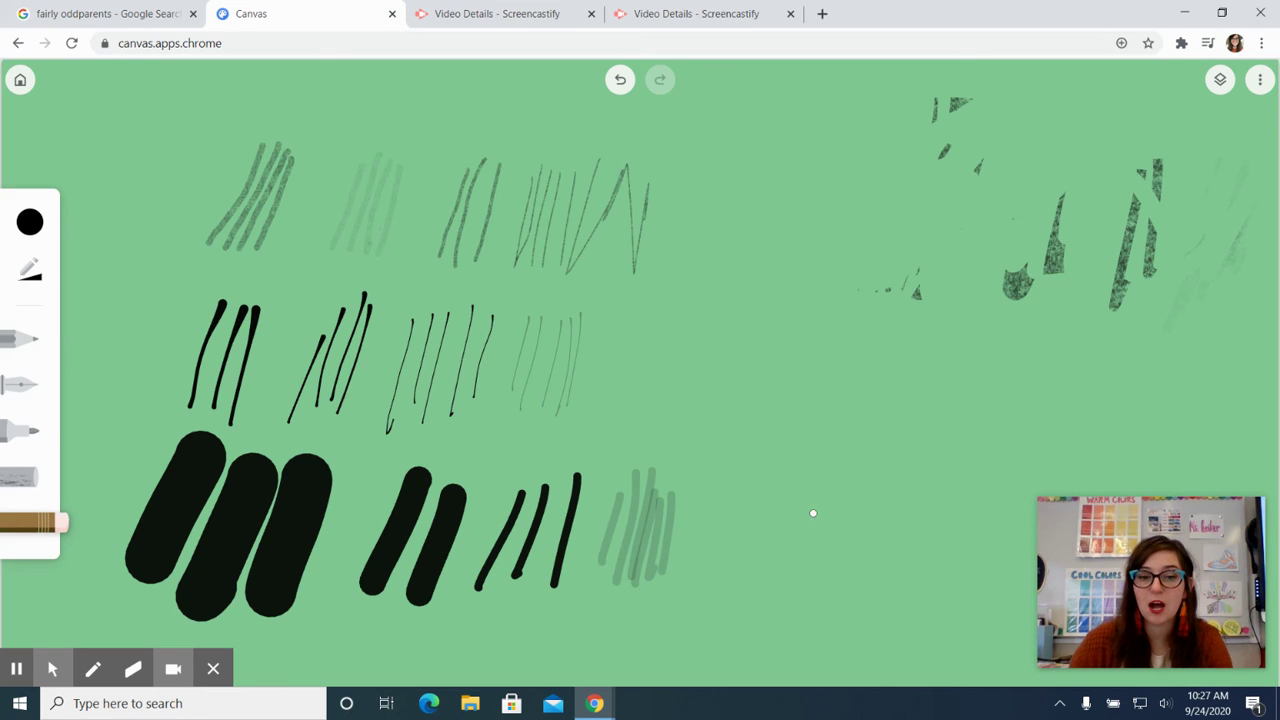
{"action": "left_click_drag", "start_coordinate": [642, 468], "coordinate": [677, 548]}
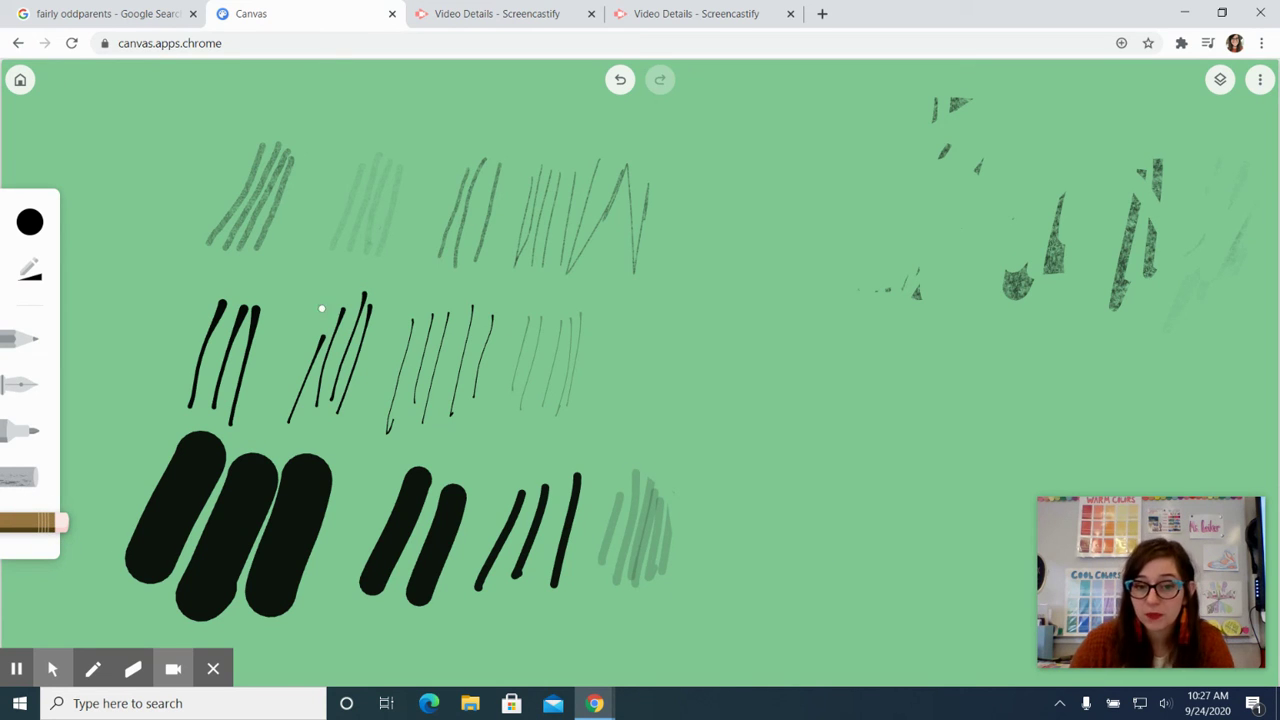
- In the Layers list, hide the drawing layer's strokes and then show them again
{"action": "left_click", "coordinate": [1220, 84]}
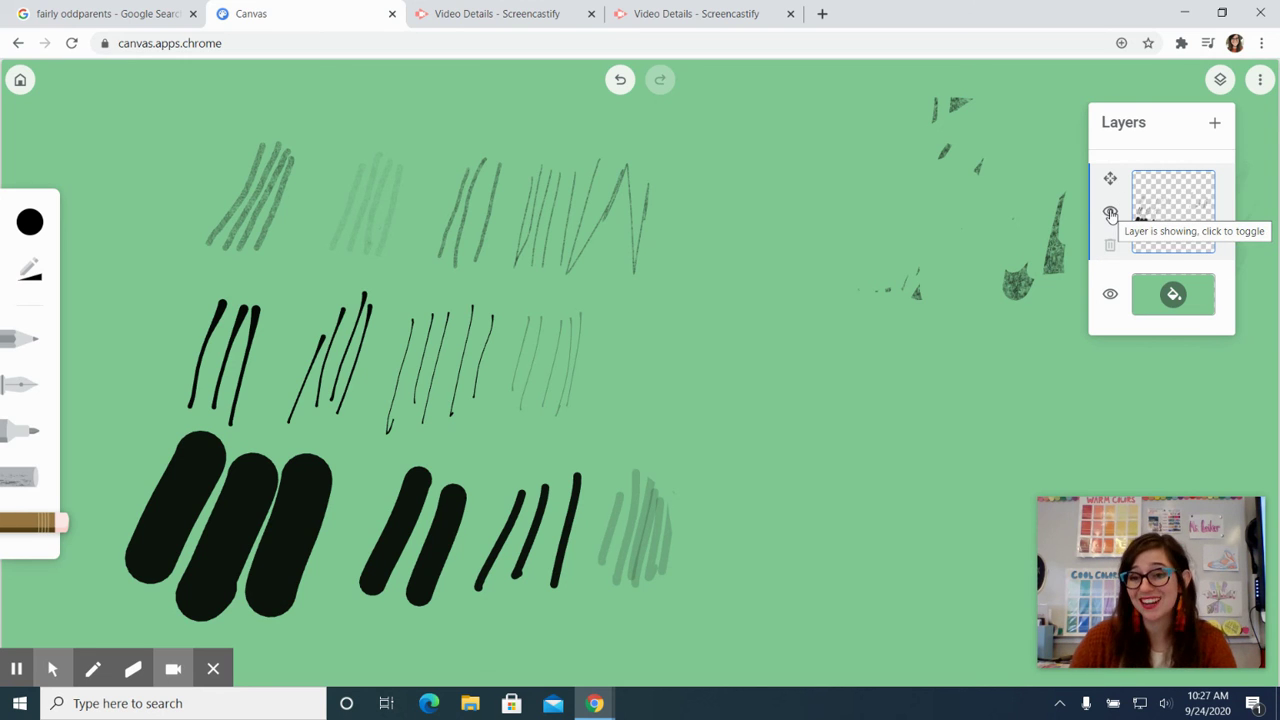
{"action": "left_click", "coordinate": [1110, 213]}
{"action": "left_click", "coordinate": [1110, 213]}
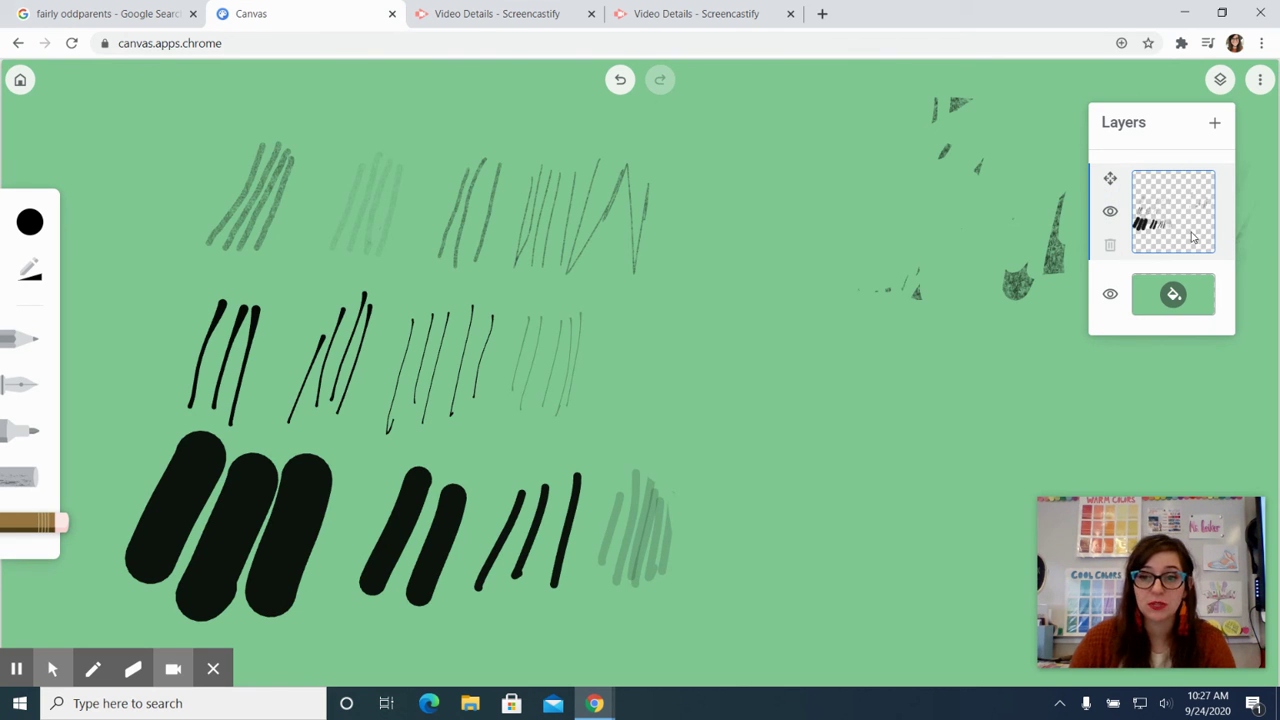
{"action": "left_click", "coordinate": [1111, 252]}
{"action": "left_click", "coordinate": [1112, 250]}
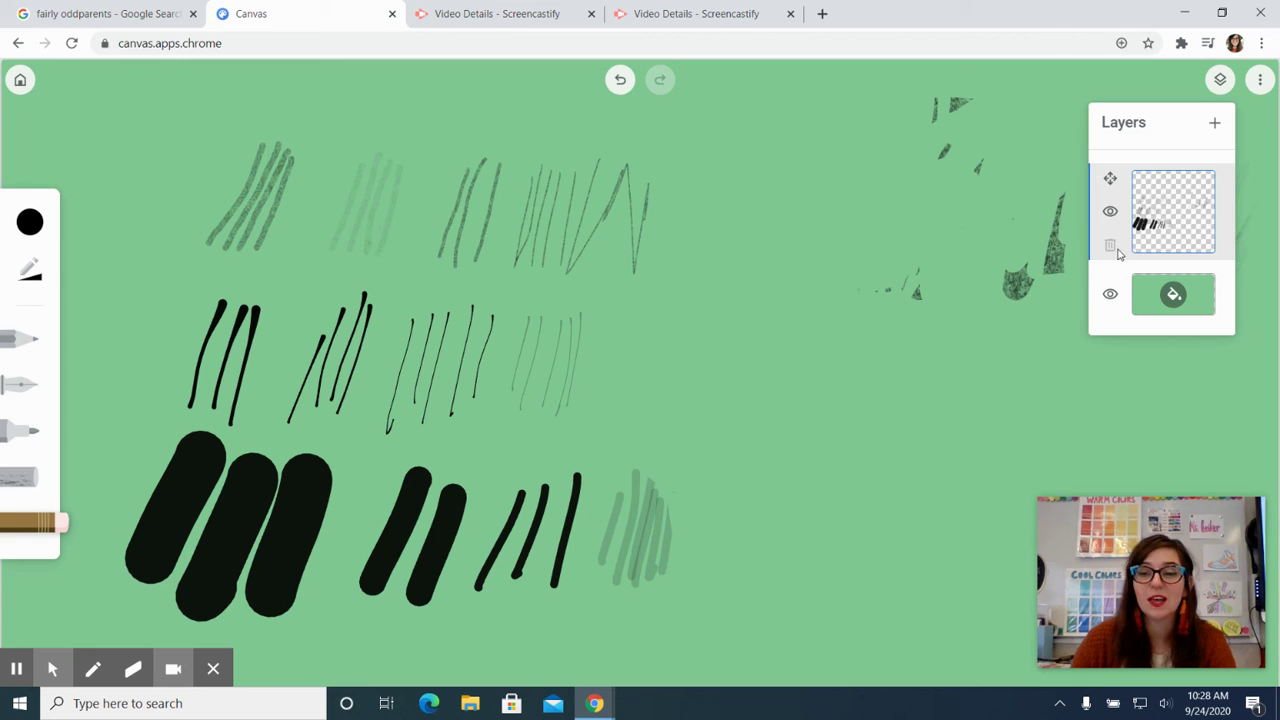
- Add a new empty layer on top, then delete the layer holding the strokes
{"action": "left_click", "coordinate": [1216, 131]}
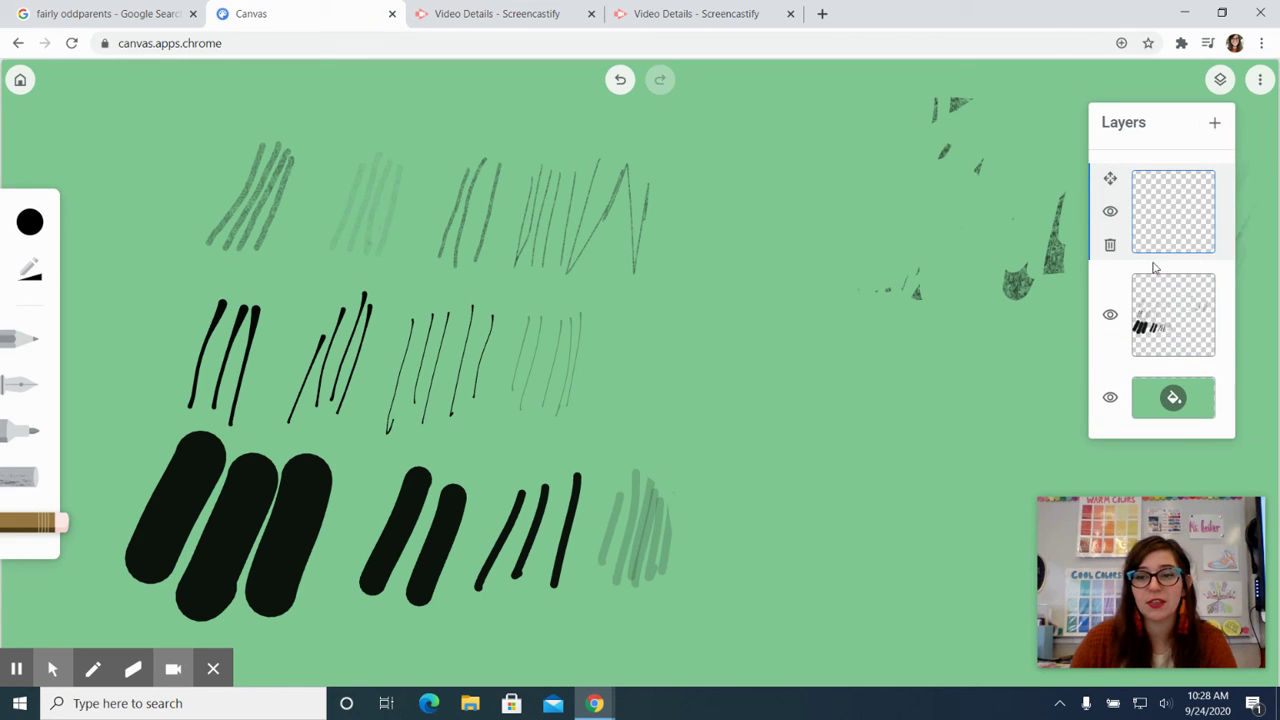
{"action": "left_click", "coordinate": [1206, 202]}
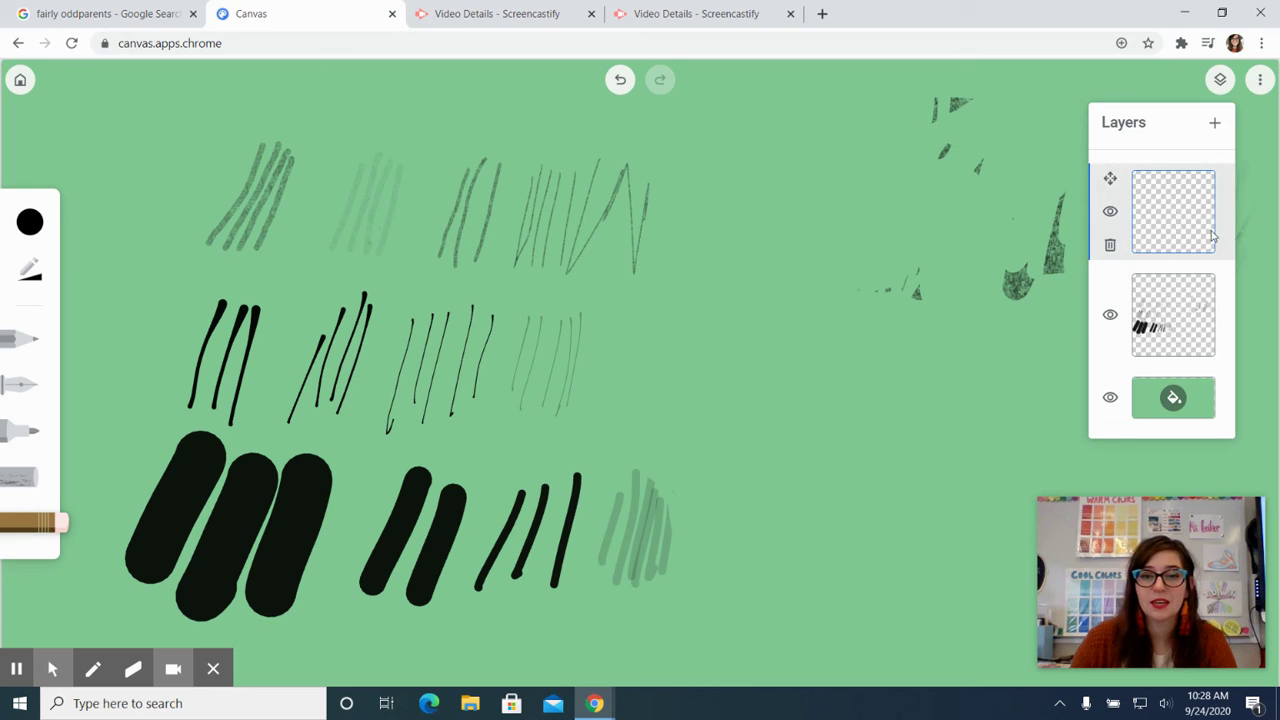
{"action": "left_click", "coordinate": [1215, 280]}
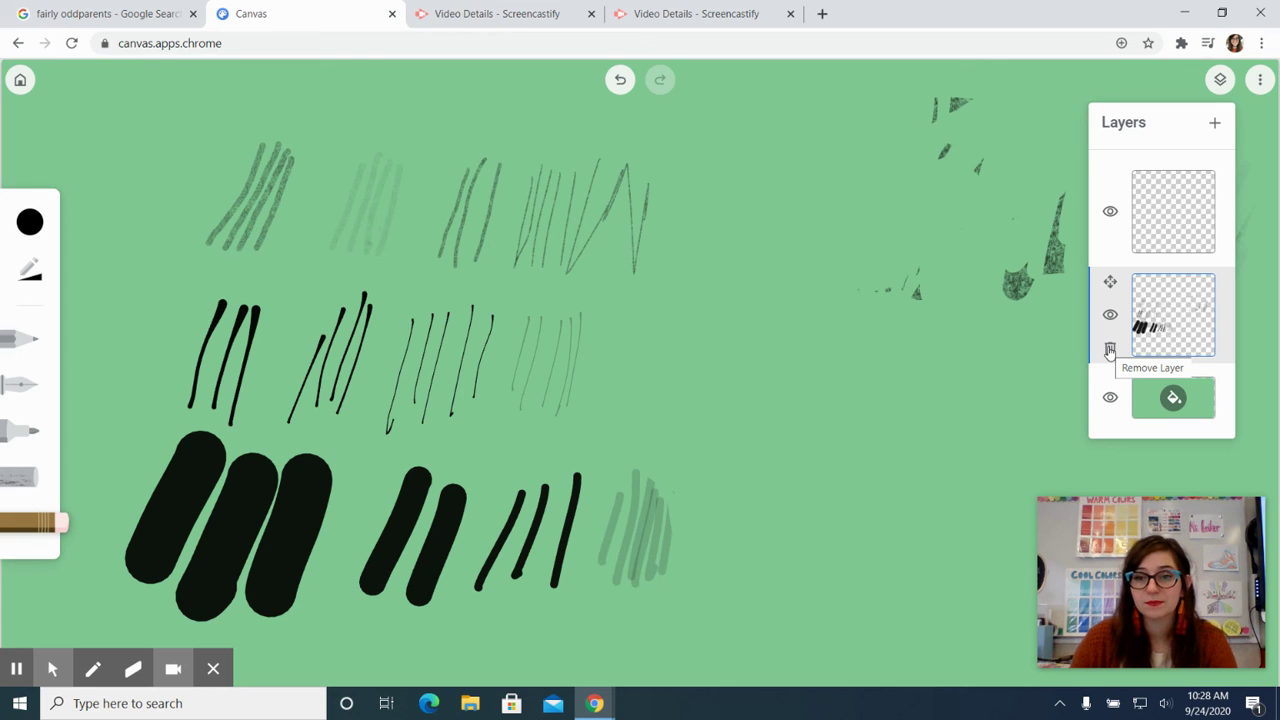
{"action": "left_click", "coordinate": [1110, 350]}
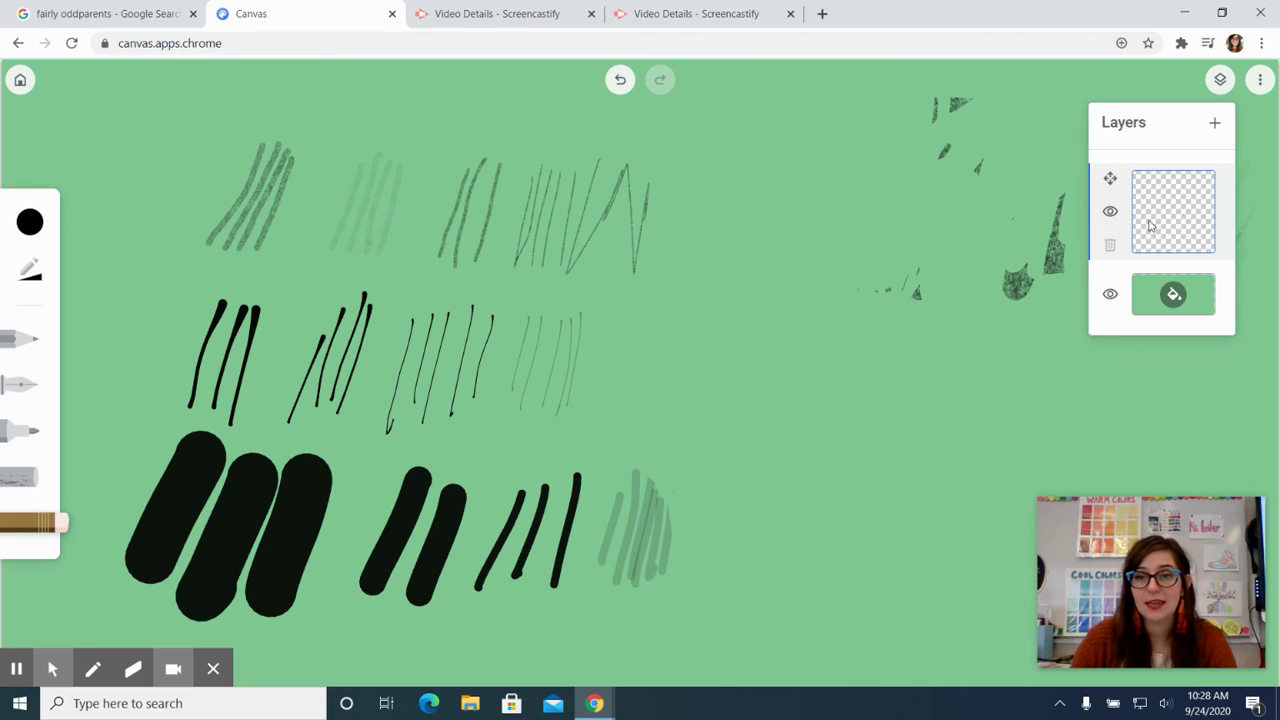
{"action": "left_click", "coordinate": [1111, 213]}
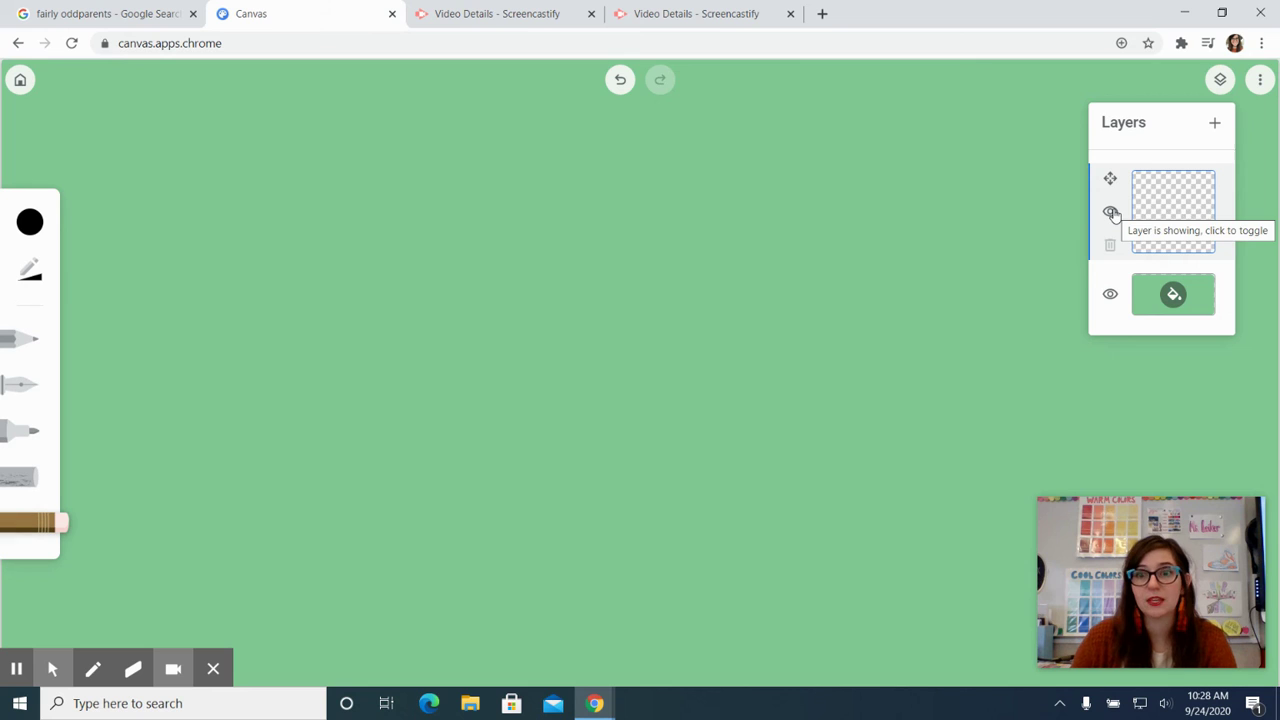